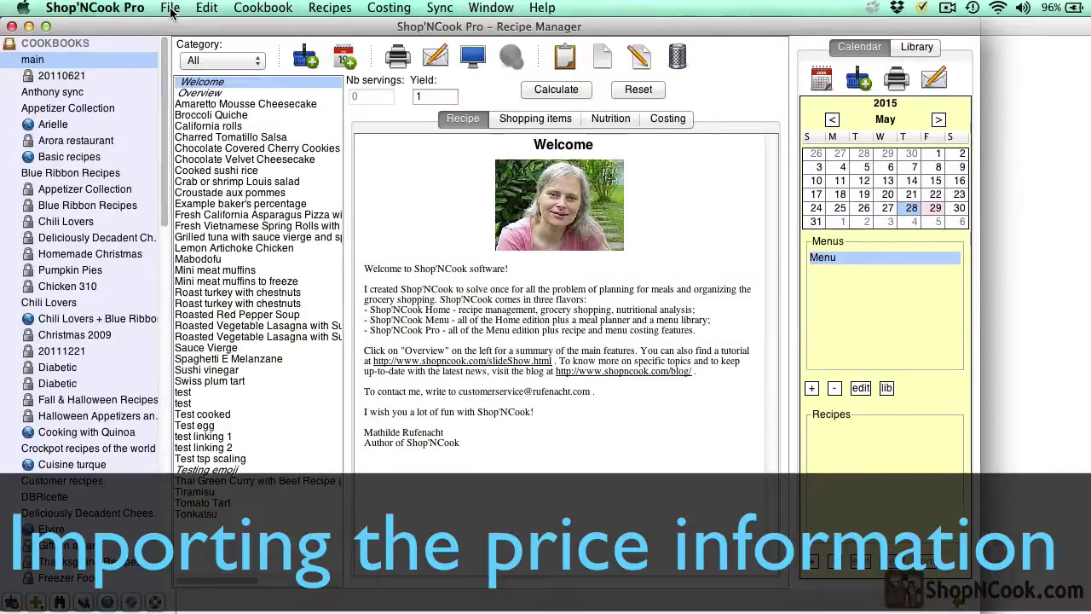
# Import the supermarket data file CurrentSumaPrices.csv from the Demo folder as a new supermarket
pyautogui.click(171, 11)
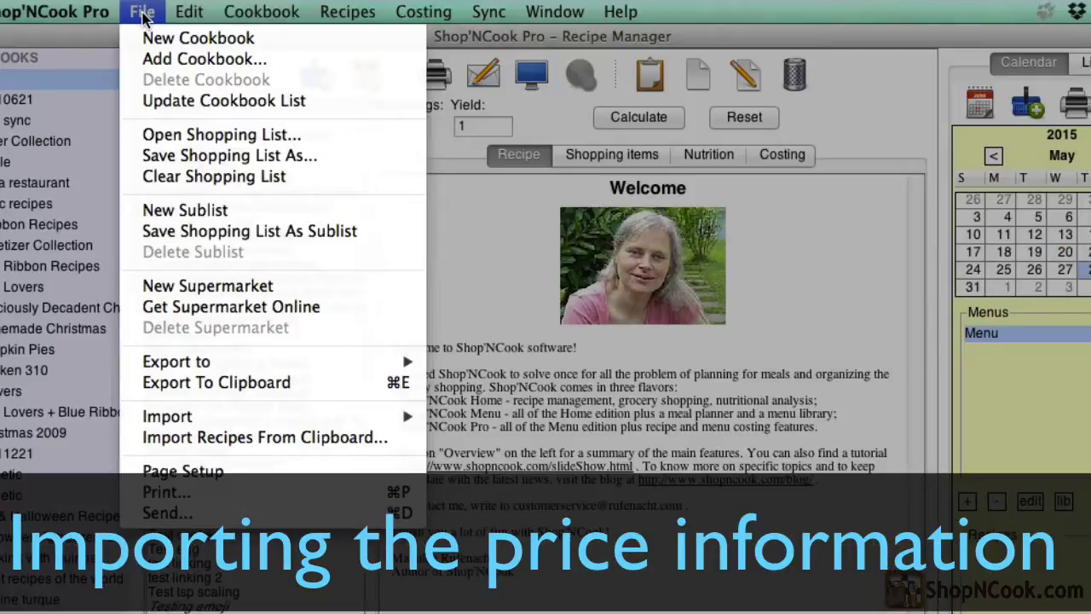
pyautogui.moveTo(161, 420)
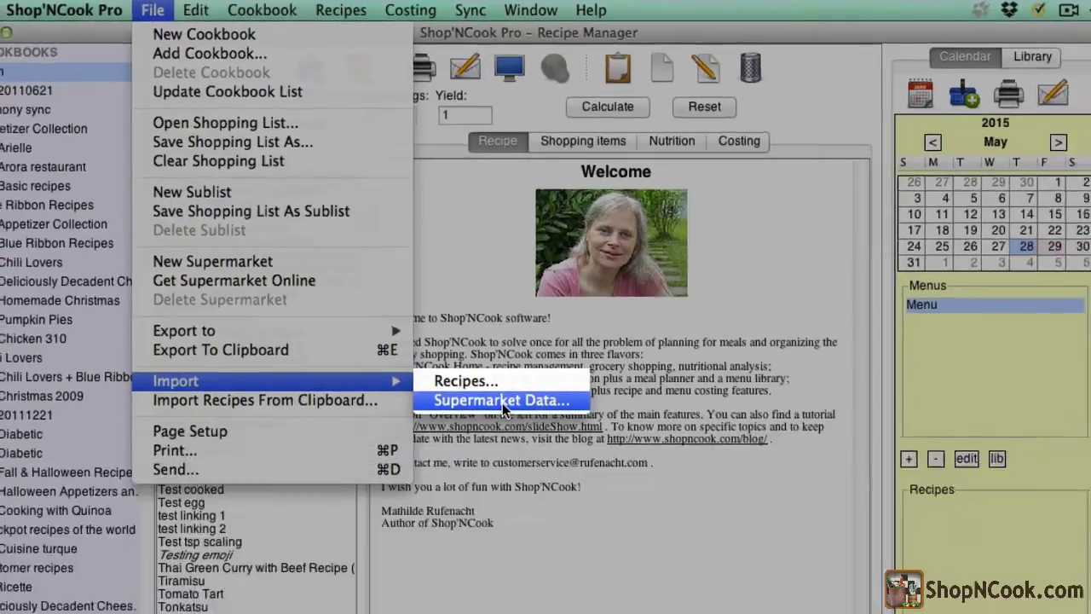
pyautogui.click(477, 437)
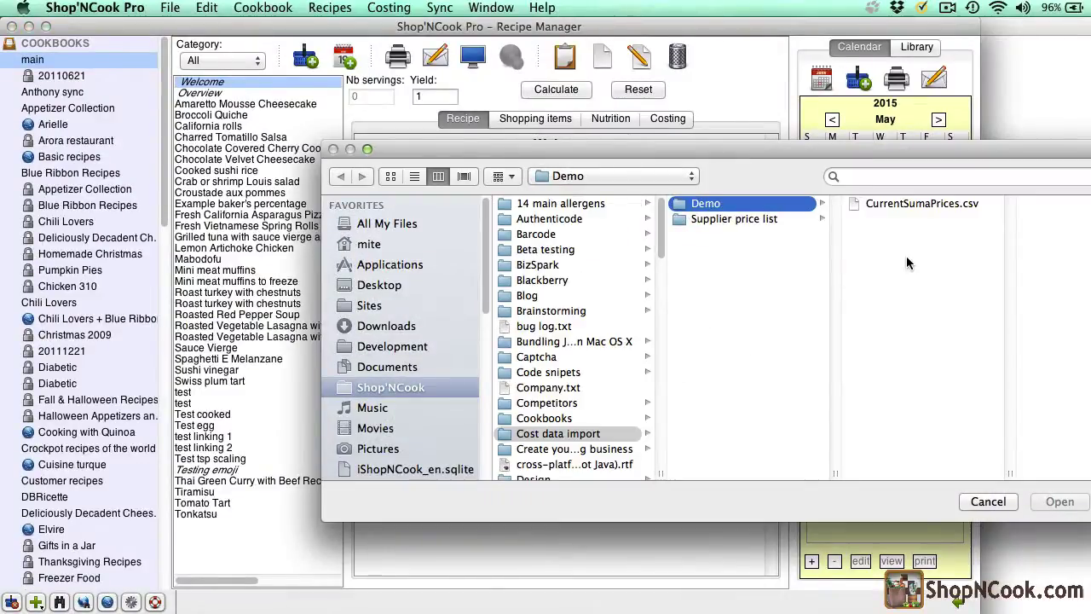
pyautogui.click(887, 205)
pyautogui.click(1060, 501)
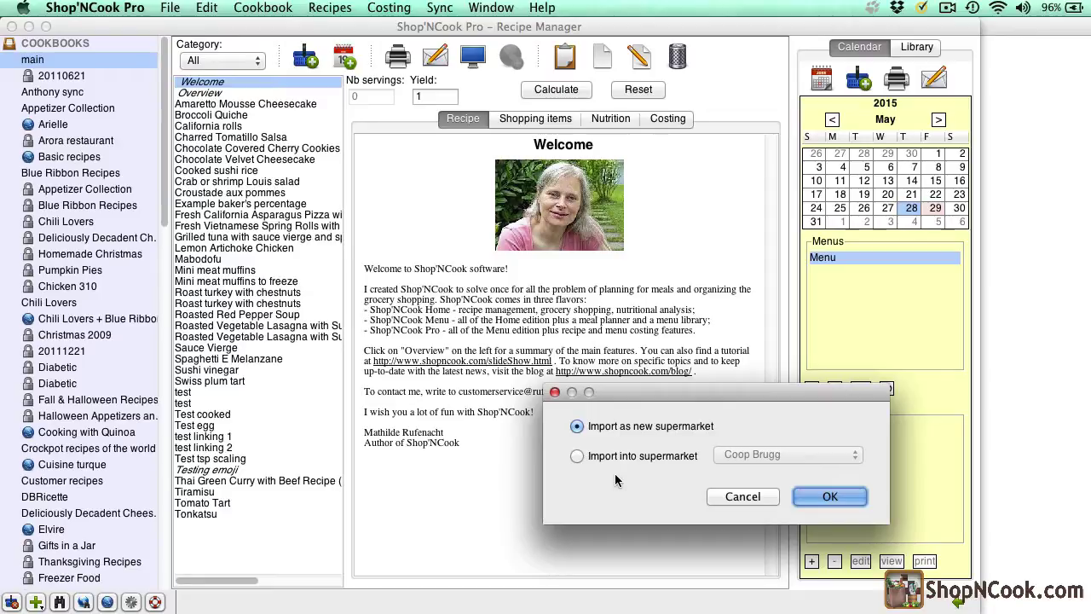
pyautogui.click(827, 500)
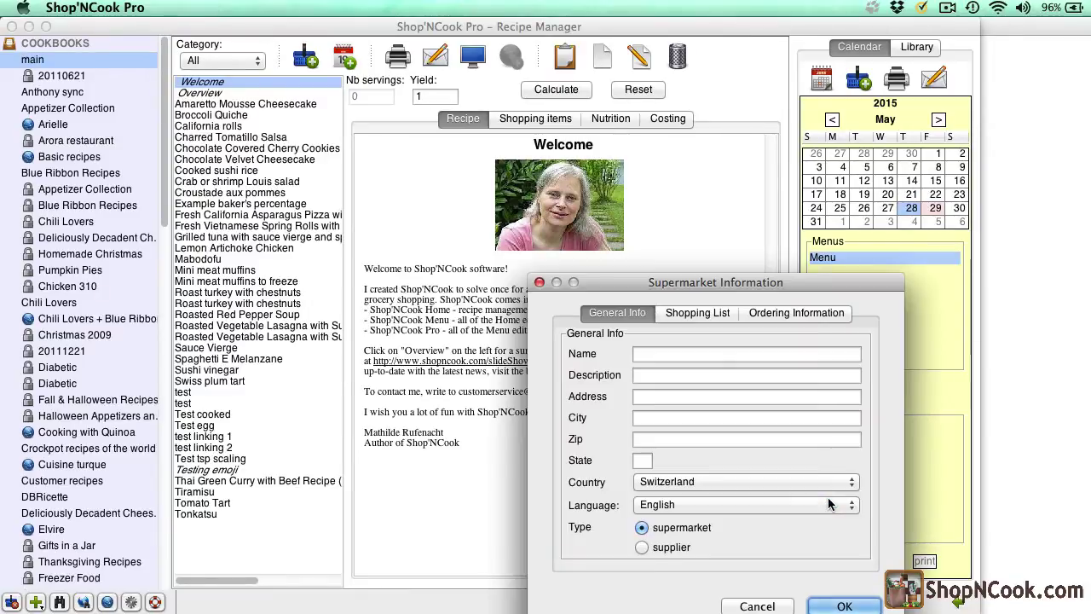
# Name the new supermarket Suma, set its country to United States and its type to supplier
pyautogui.click(658, 354)
pyautogui.write('Suma')
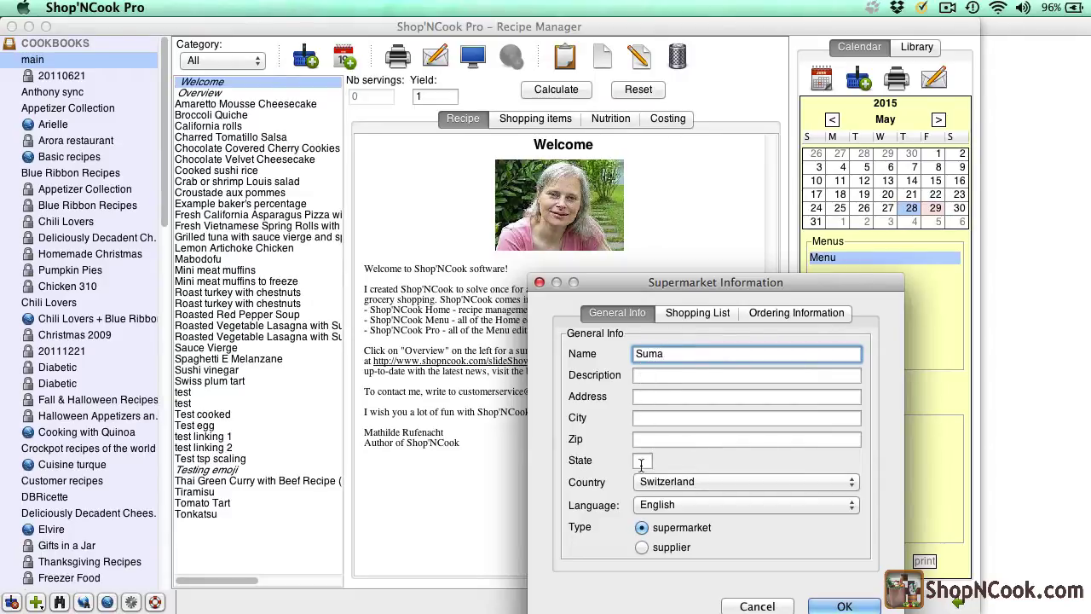
pyautogui.click(661, 492)
pyautogui.click(670, 425)
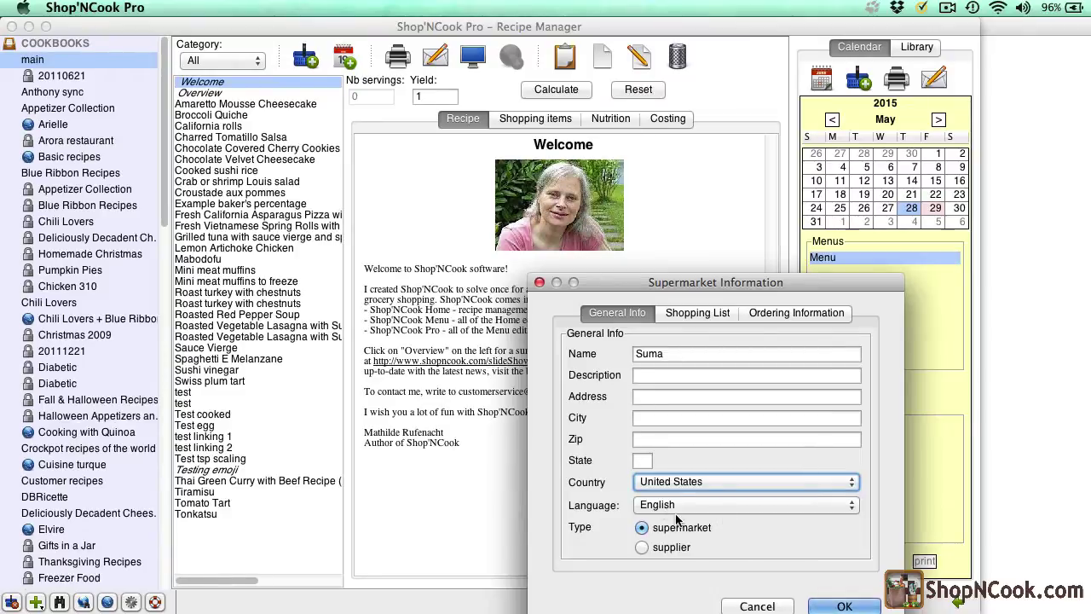
pyautogui.click(642, 548)
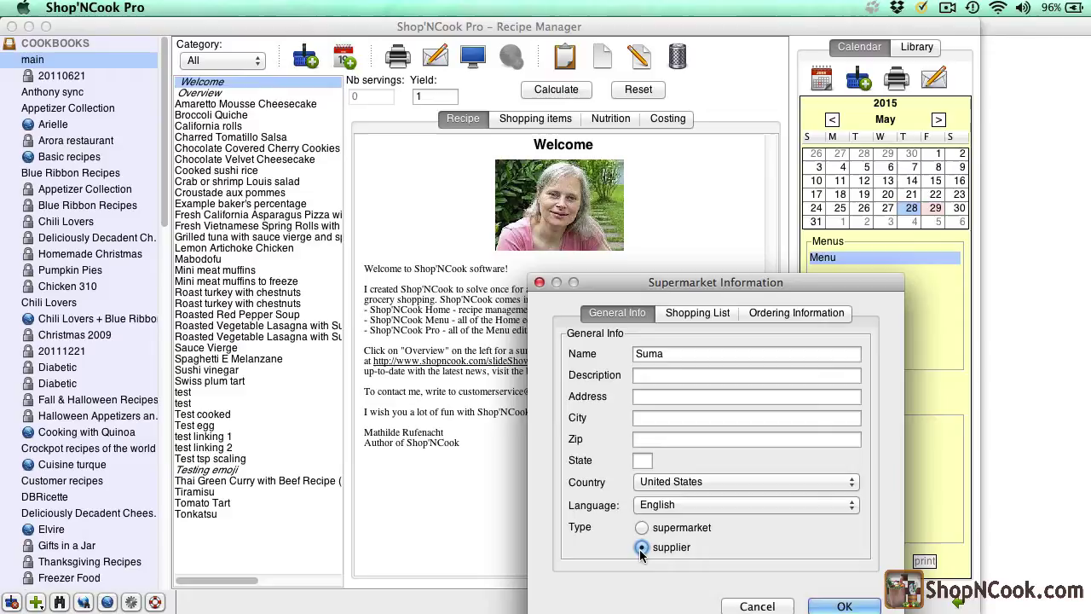
pyautogui.click(852, 606)
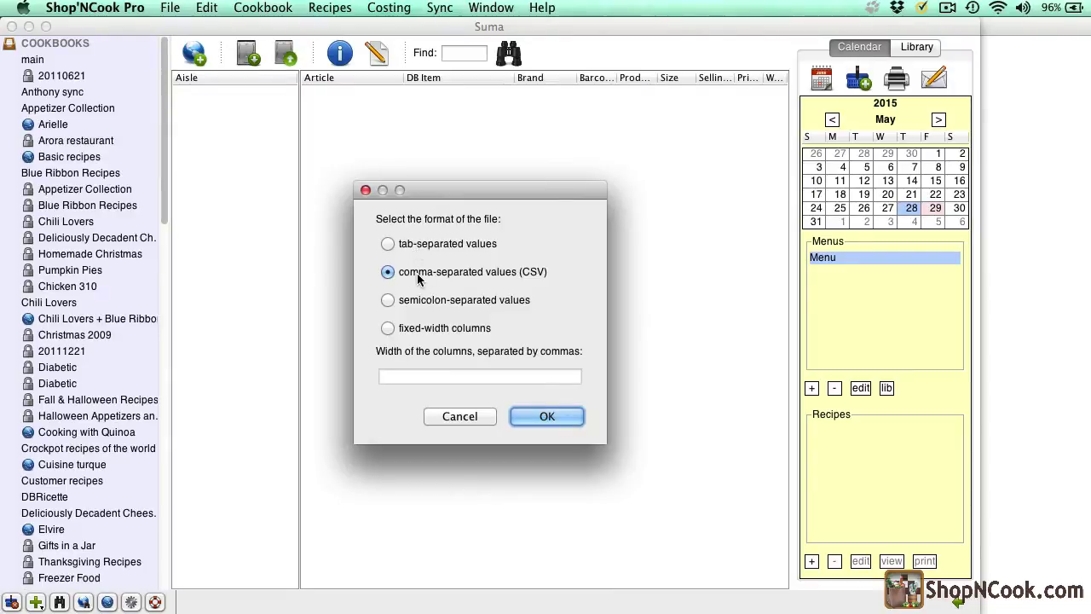
# Accept comma-separated values (CSV) as the file format and ignore the first line containing the column headers
pyautogui.click(524, 421)
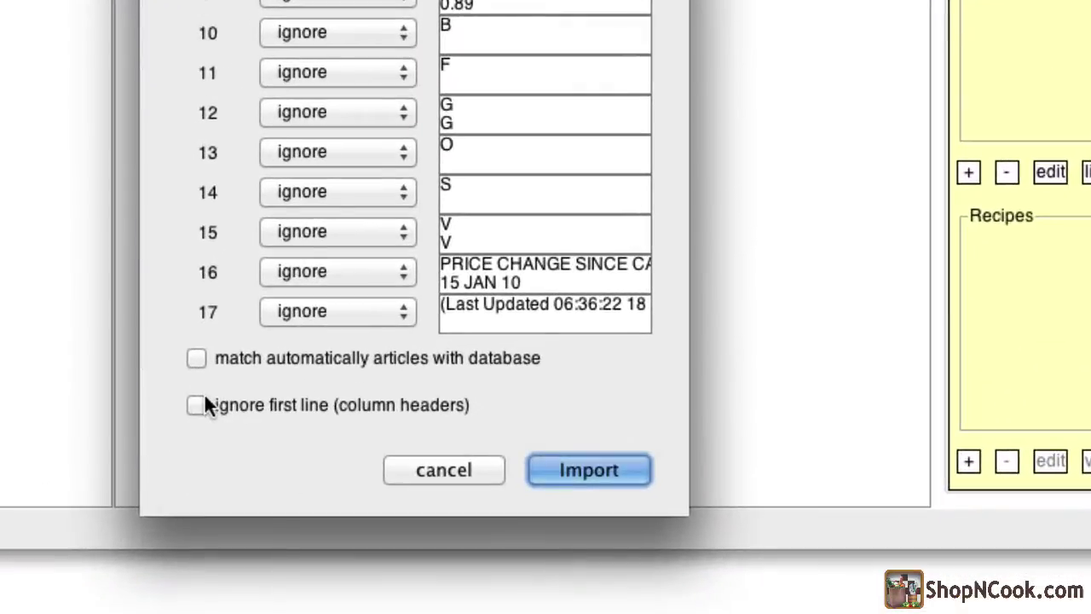
pyautogui.click(230, 432)
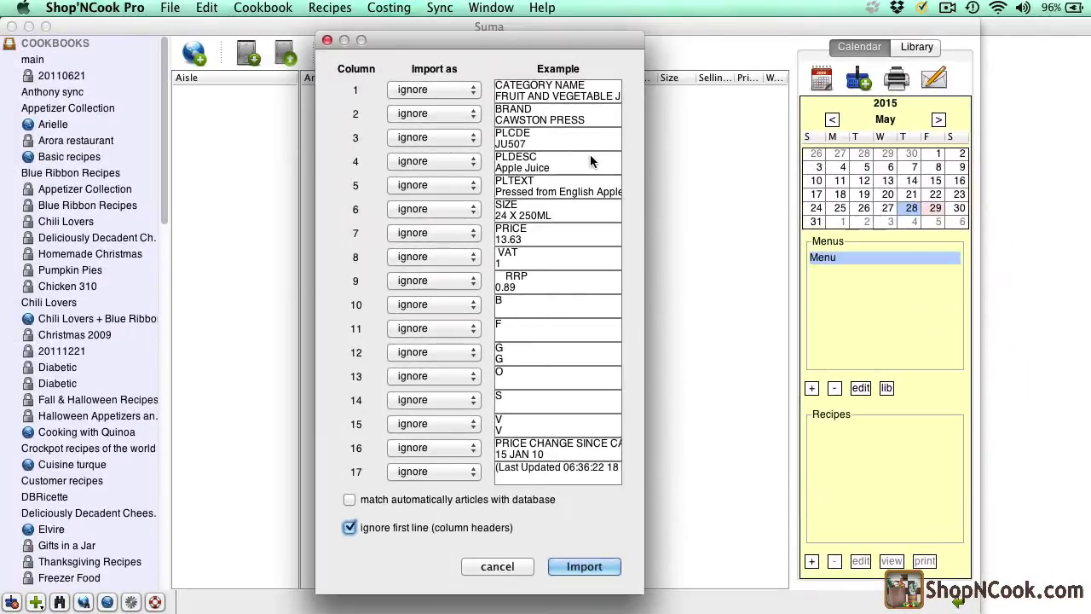
# Import column 1 as aisle/category, column 2 as Brand, column 3 as Product id and column 4 as Article name
pyautogui.click(432, 87)
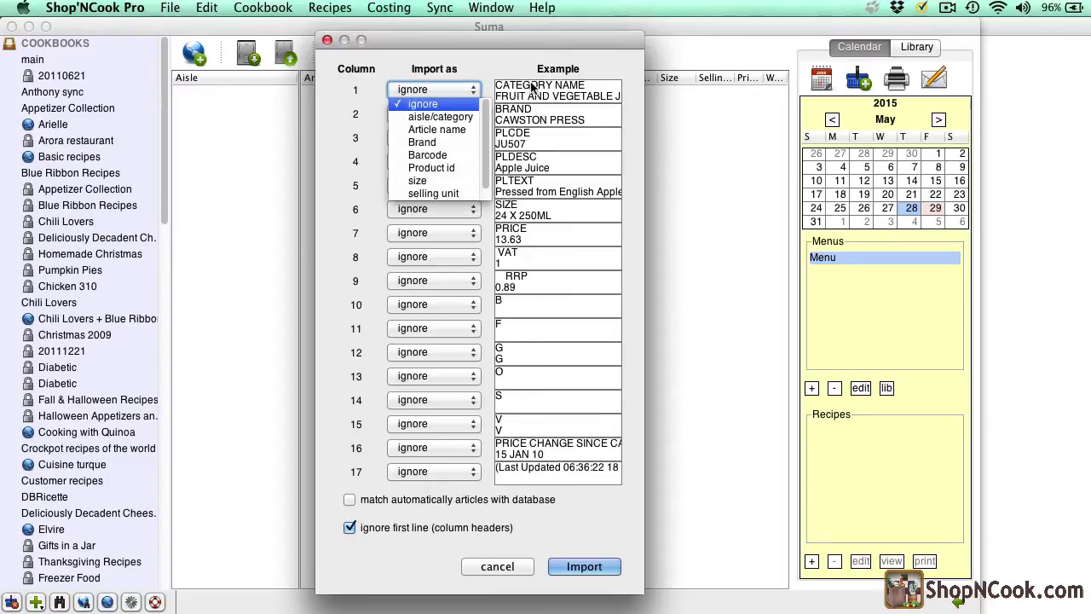
pyautogui.click(449, 119)
pyautogui.click(448, 113)
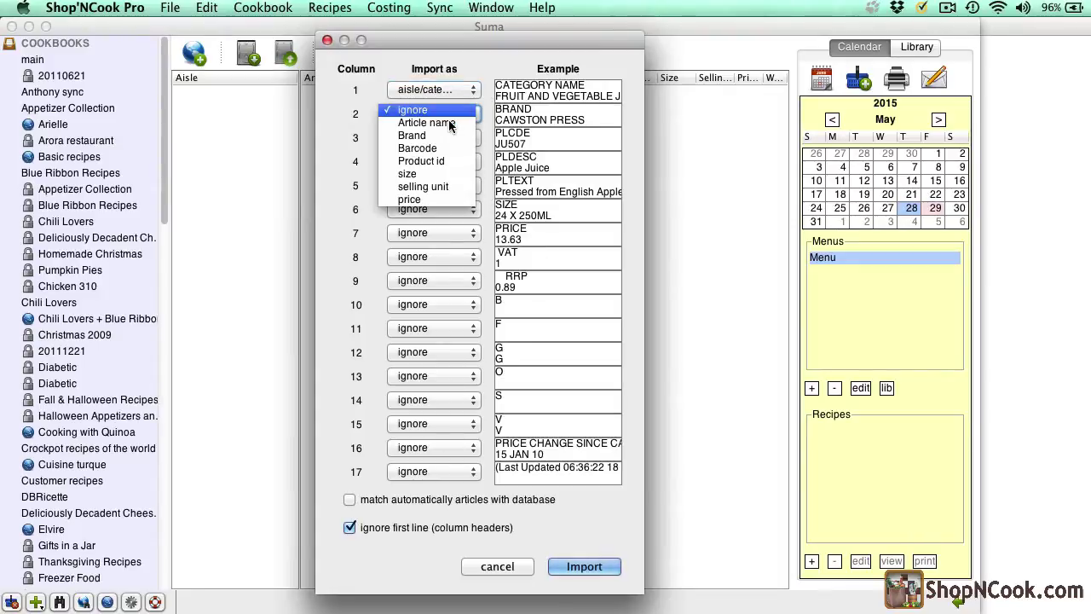
pyautogui.click(449, 137)
pyautogui.click(448, 138)
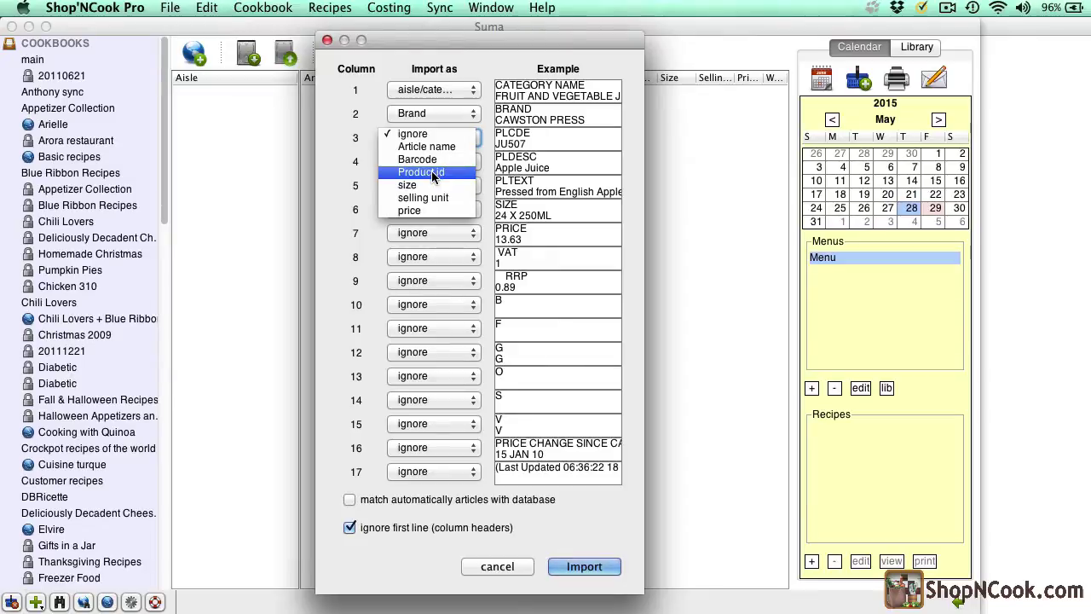
pyautogui.click(431, 173)
pyautogui.click(445, 158)
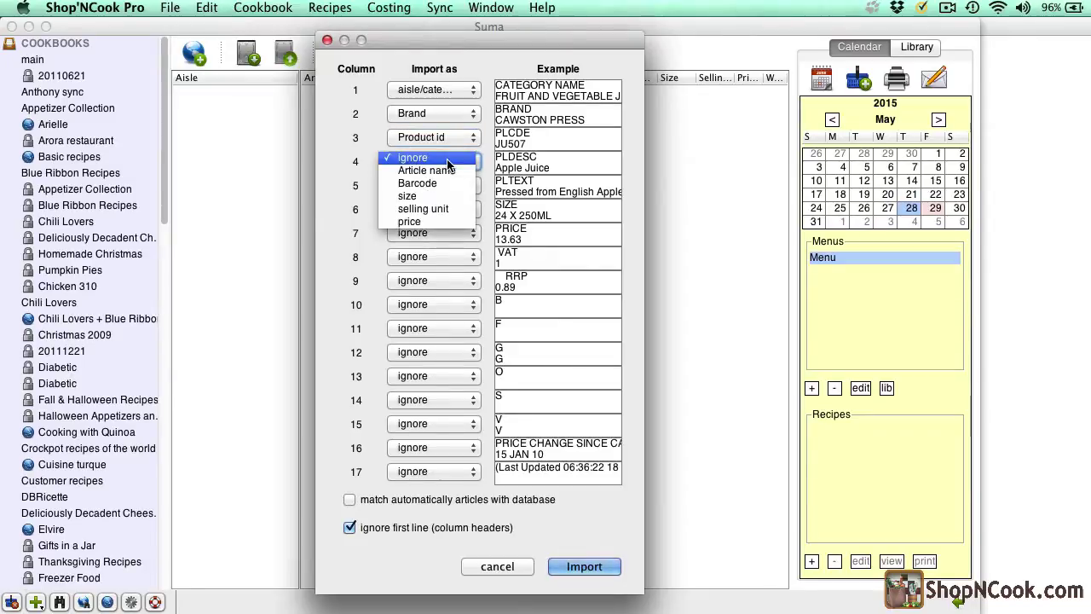
pyautogui.click(416, 172)
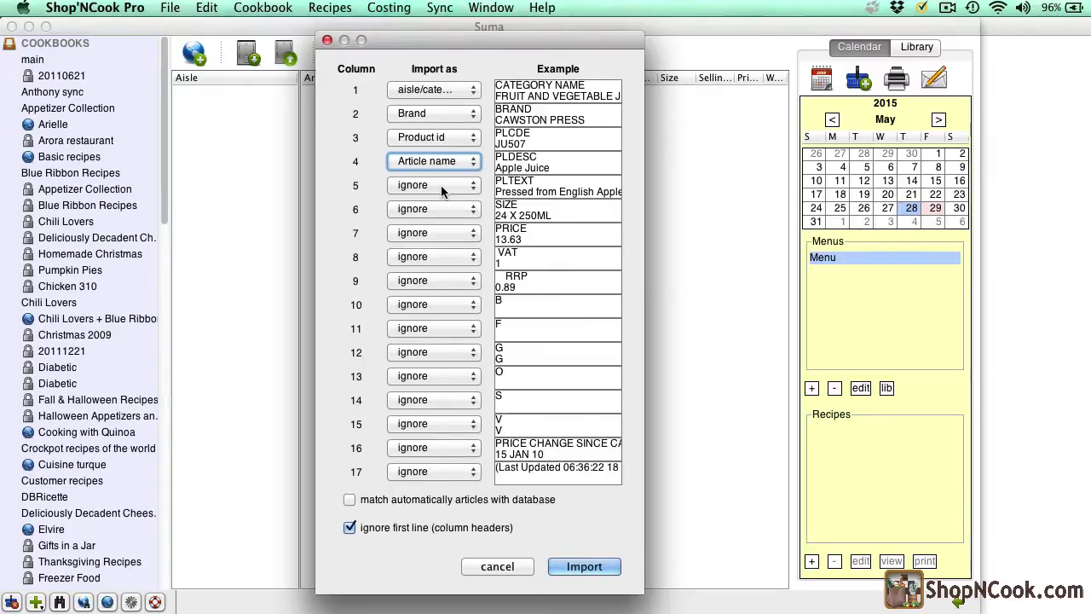
# Import column 6 as size and column 7 as price
pyautogui.click(429, 209)
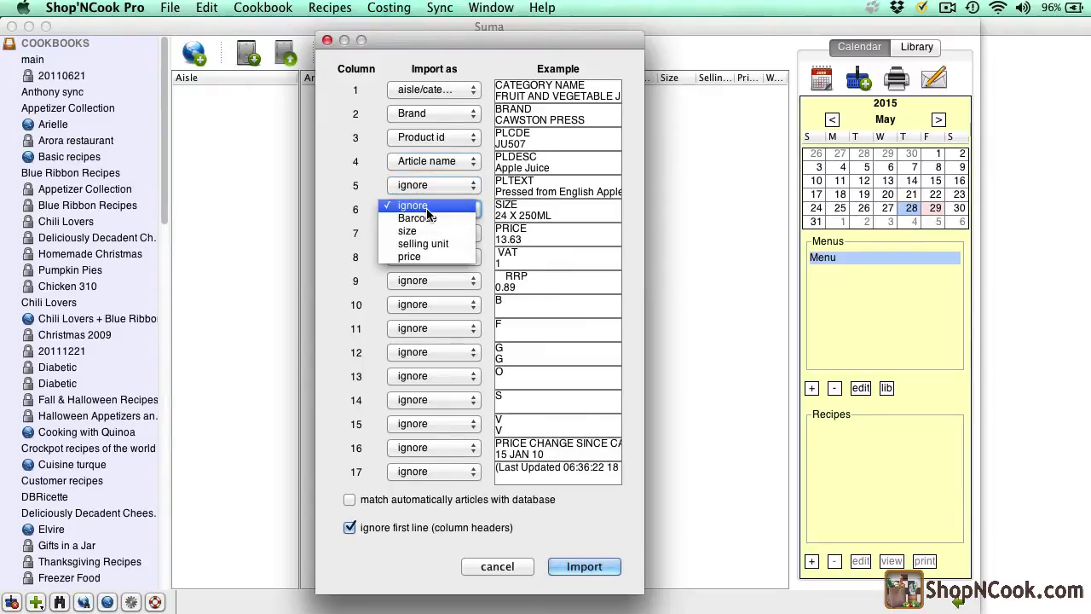
pyautogui.click(418, 231)
pyautogui.click(438, 234)
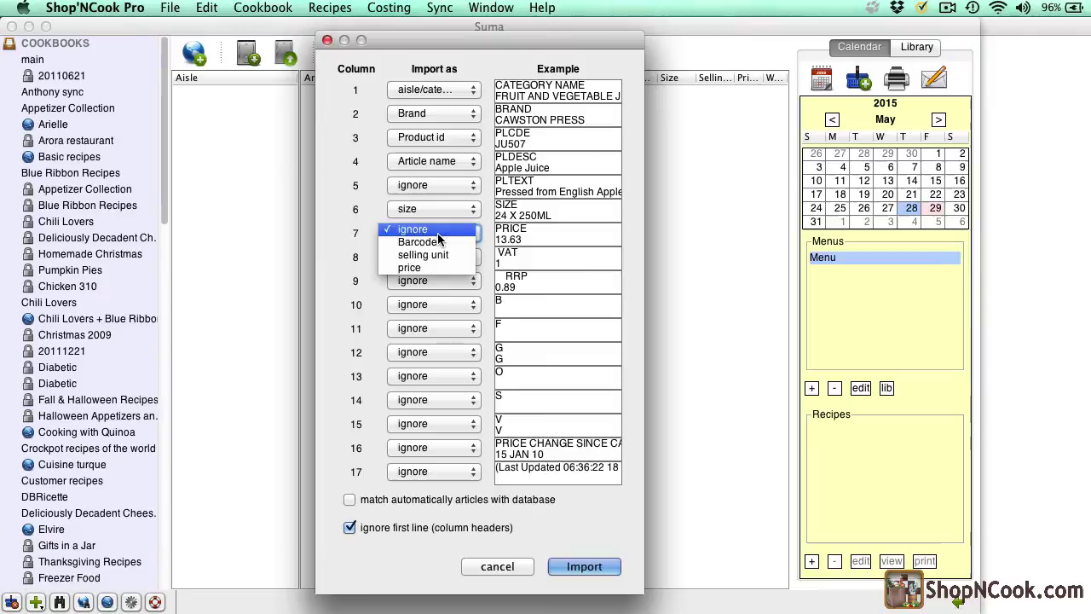
pyautogui.click(410, 268)
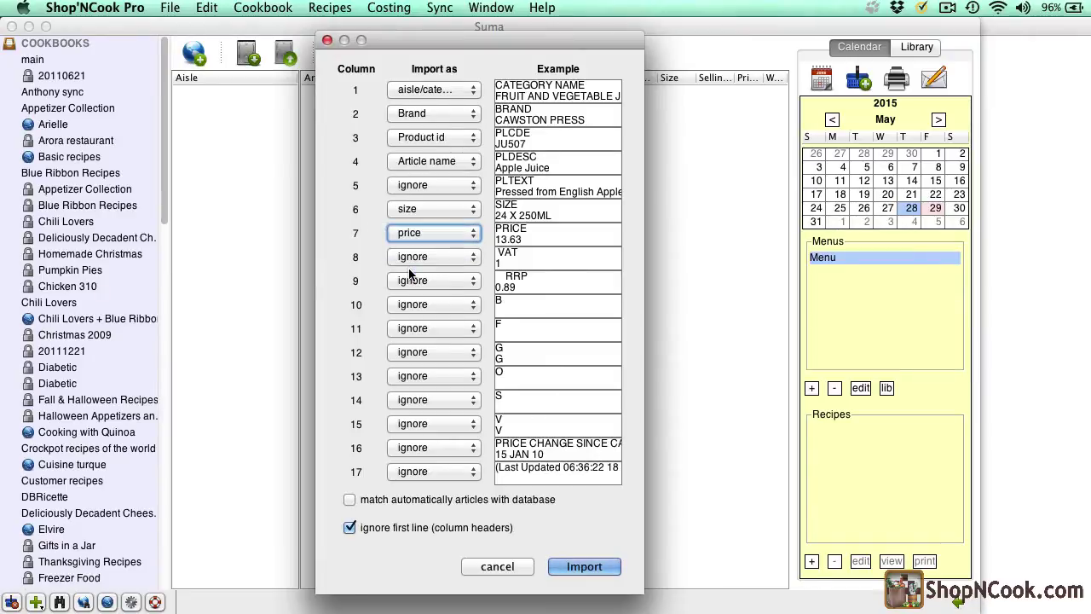
pyautogui.click(410, 259)
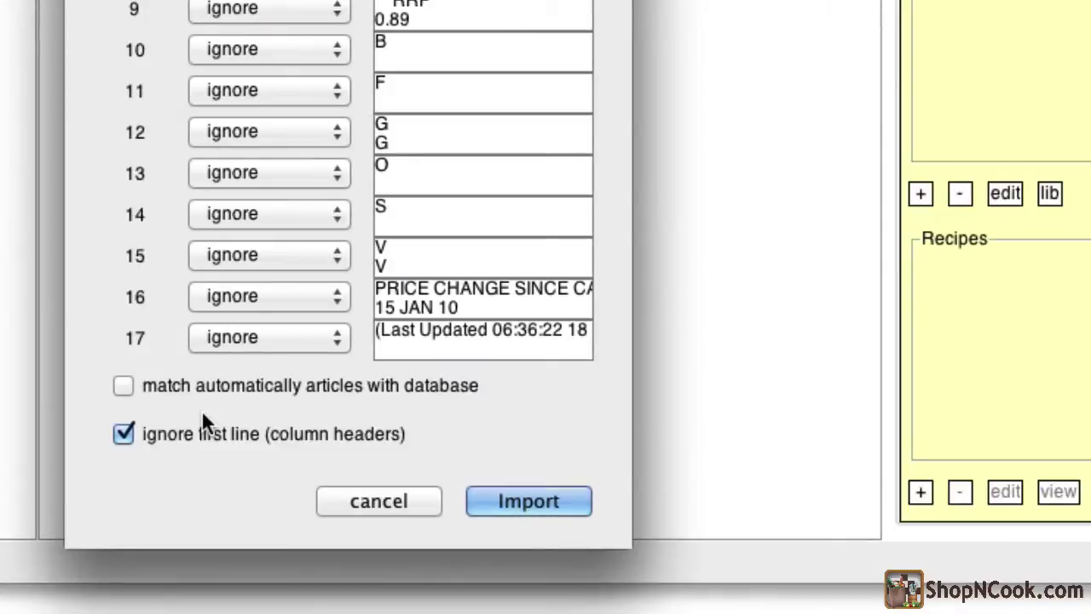
# Enable automatic matching of articles with the database and run the import
pyautogui.click(123, 385)
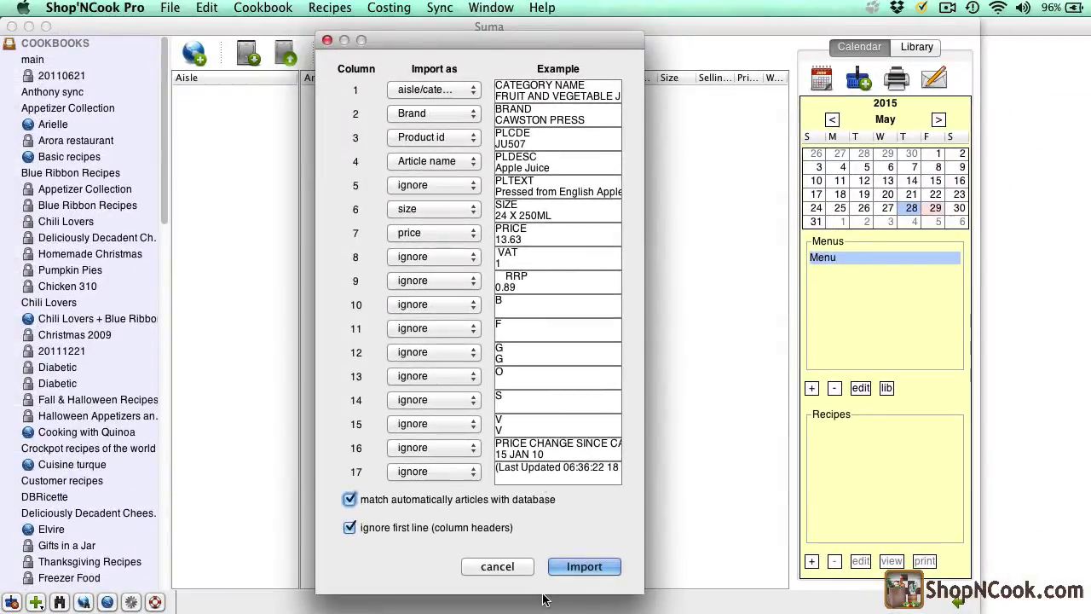
pyautogui.click(585, 567)
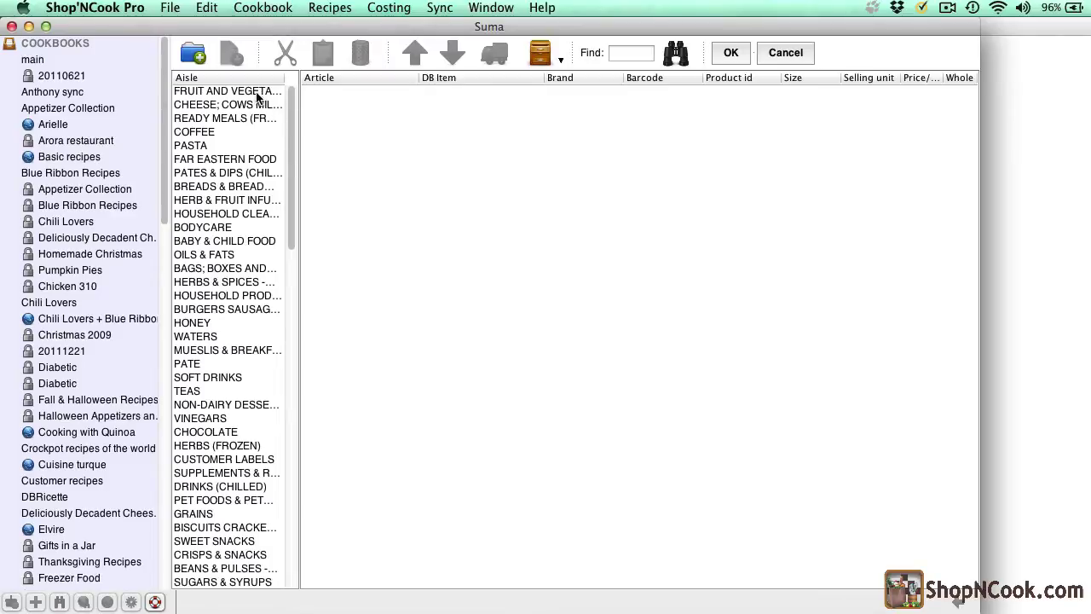
# Add Mango Juice from the fruit and vegetable aisle to the database under Juices, after lemon juice, with VOLUME as preferred unit
pyautogui.click(228, 92)
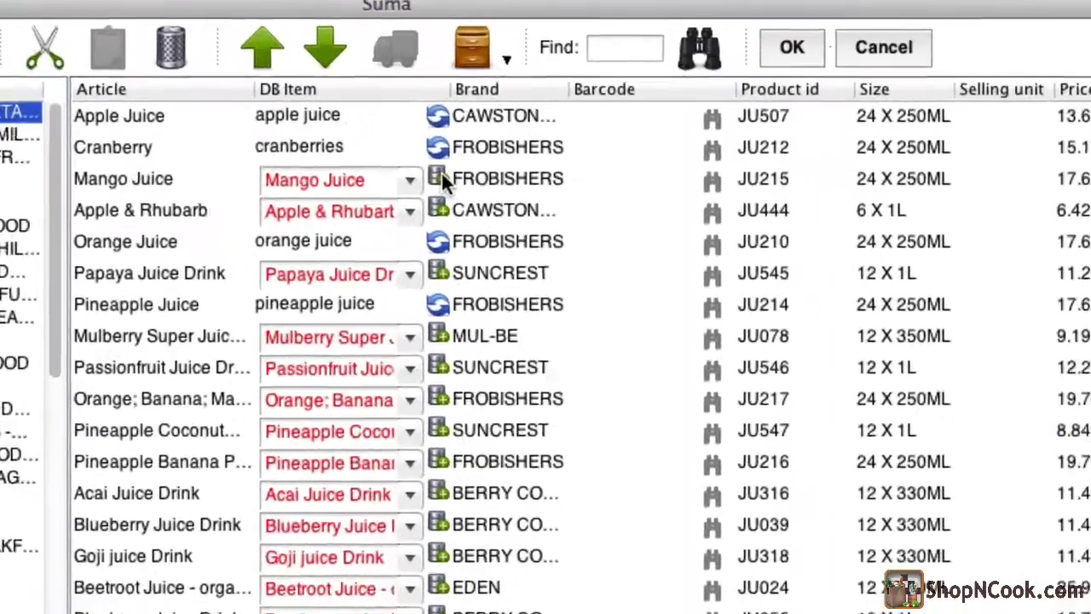
pyautogui.click(520, 132)
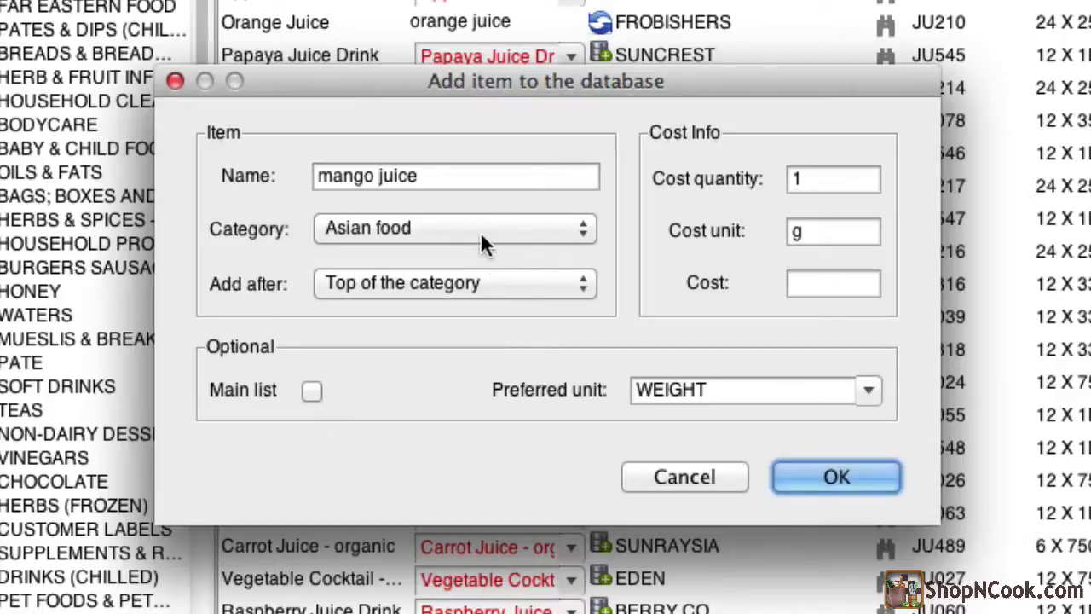
pyautogui.click(398, 358)
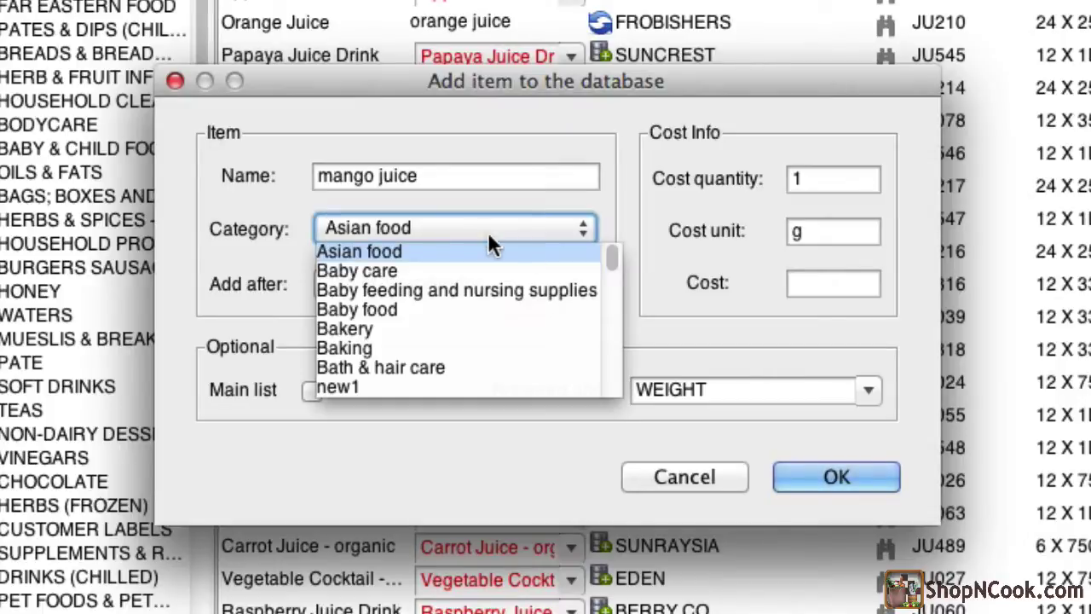
pyautogui.moveTo(612, 250); pyautogui.dragTo(583, 338)
pyautogui.click(356, 320)
pyautogui.click(398, 282)
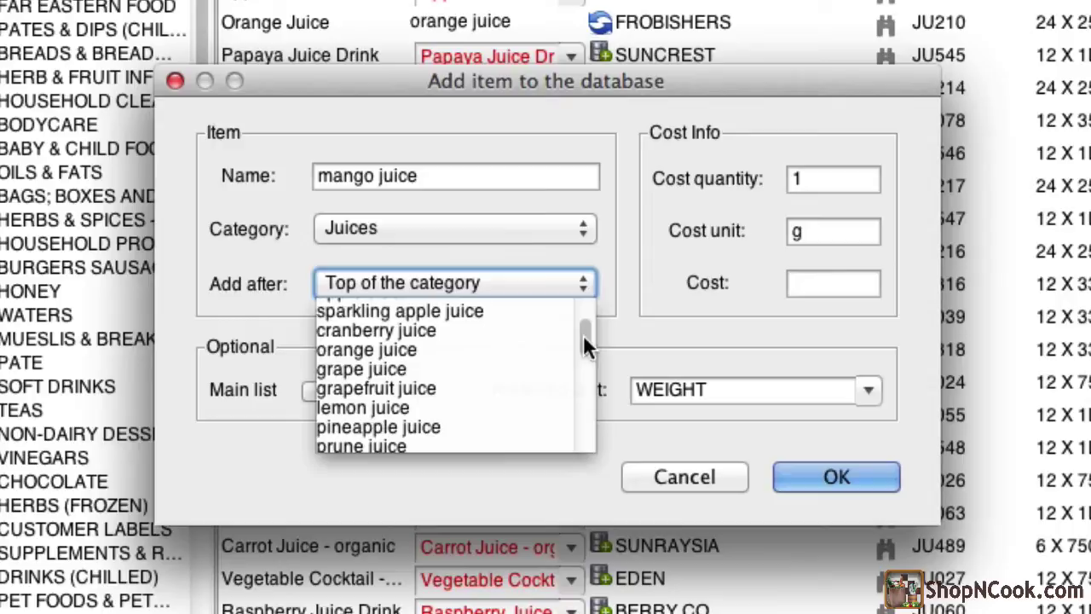
pyautogui.click(413, 407)
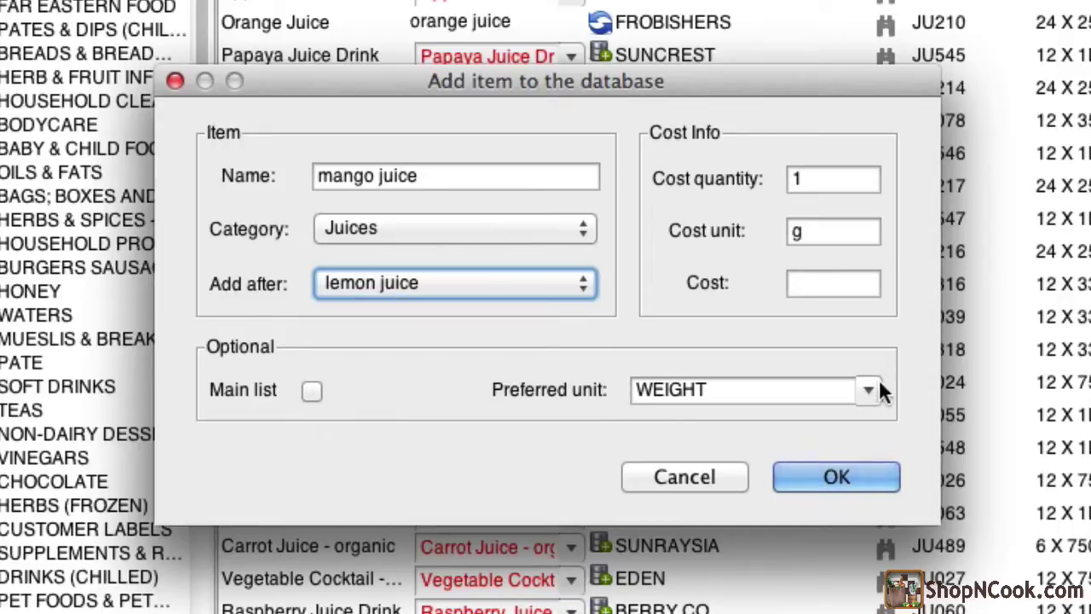
pyautogui.click(868, 389)
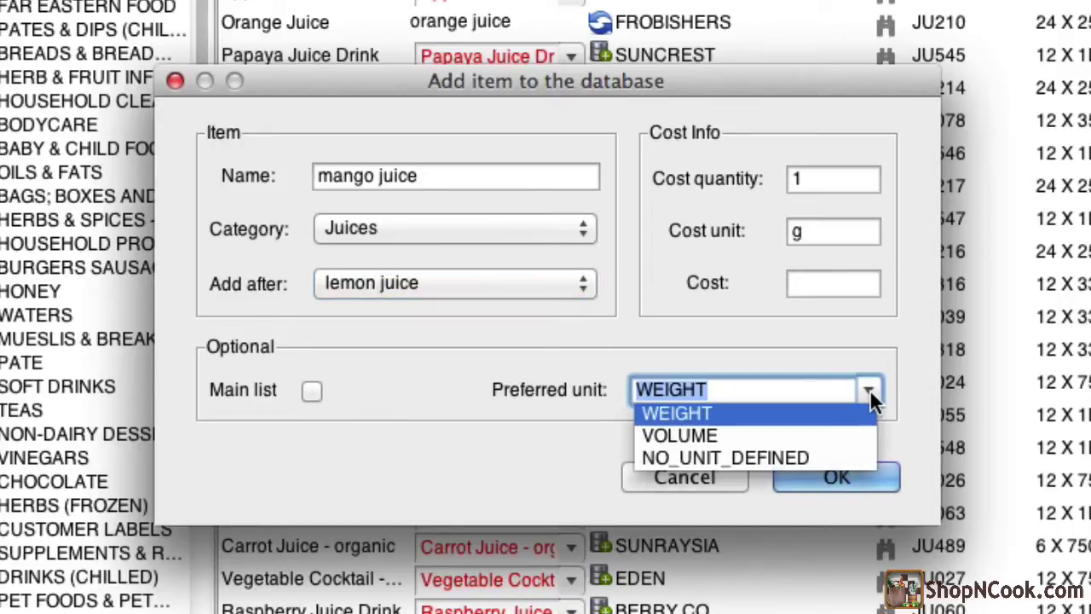
pyautogui.click(711, 434)
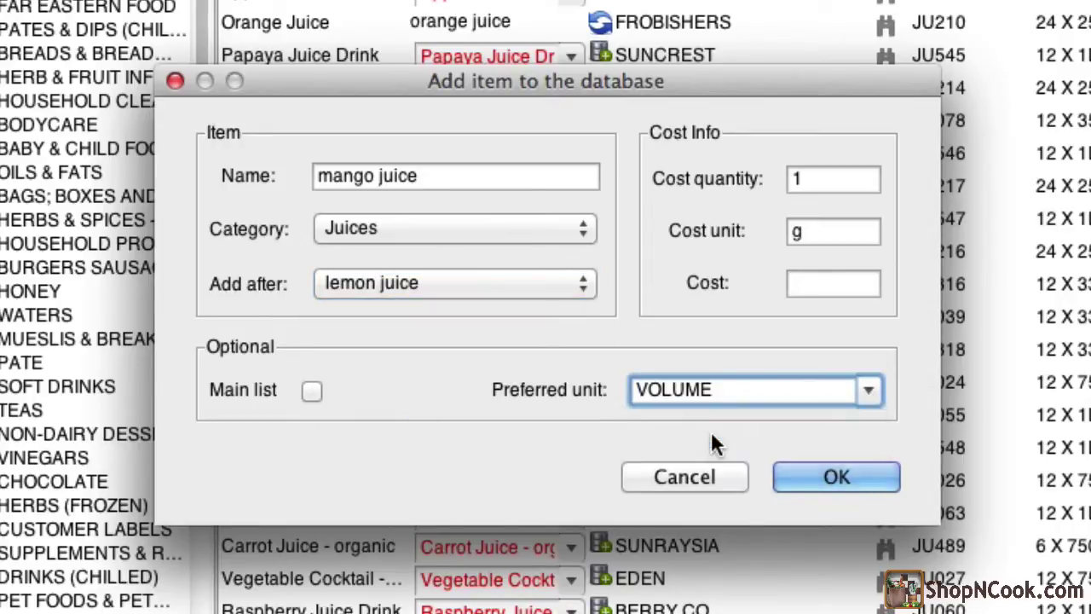
pyautogui.click(826, 477)
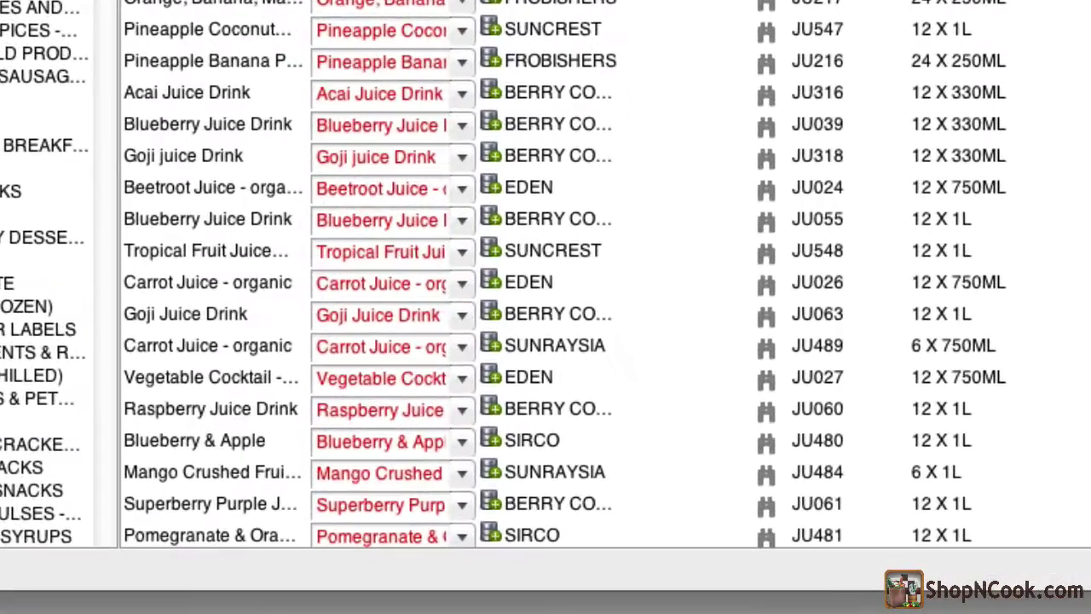
# Link EDEN's Carrot Juice - organic article to the database item Juices:carrot juice and save the supplier's article edits
pyautogui.scroll(-1, 351, 418)
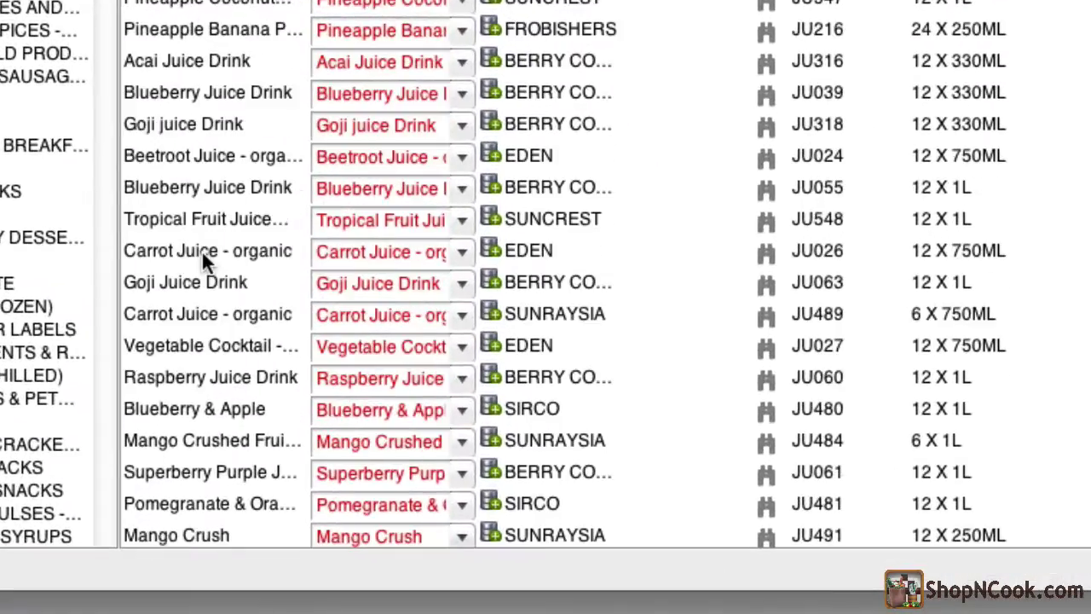
pyautogui.click(460, 256)
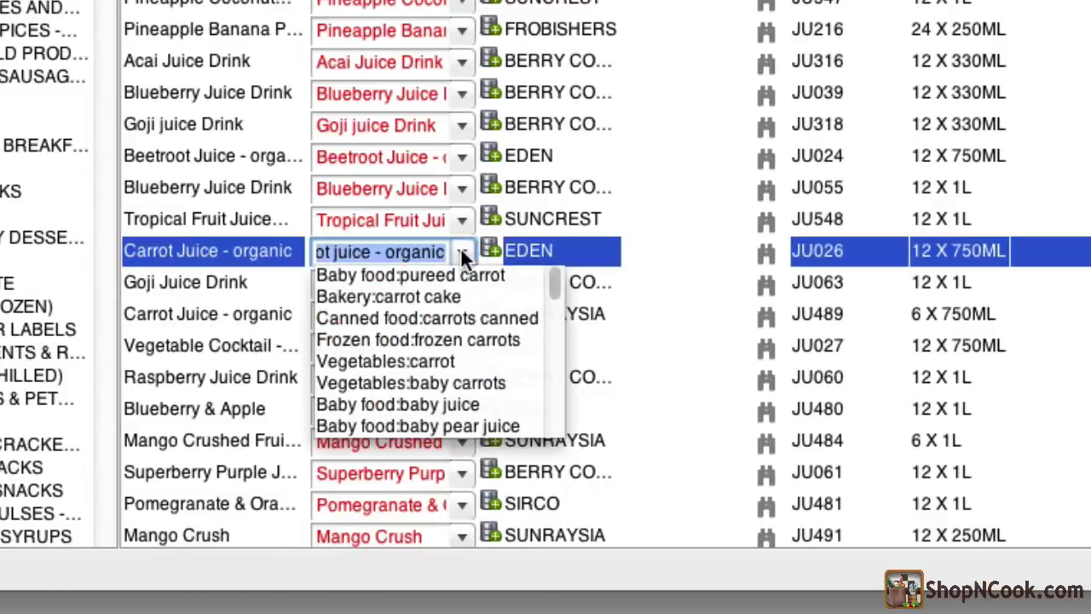
pyautogui.moveTo(554, 275); pyautogui.dragTo(559, 381)
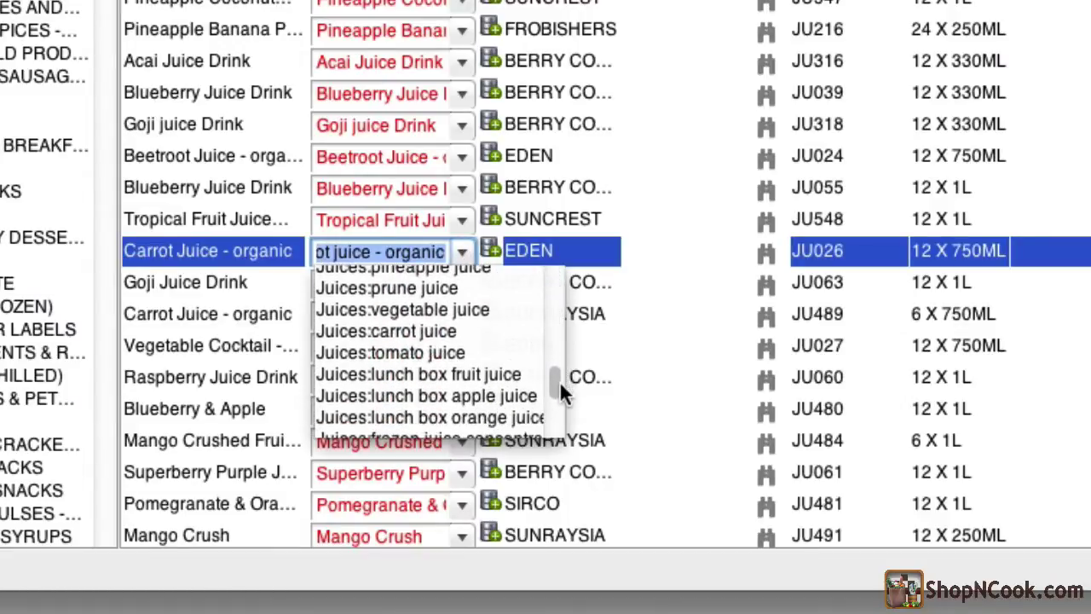
pyautogui.click(444, 334)
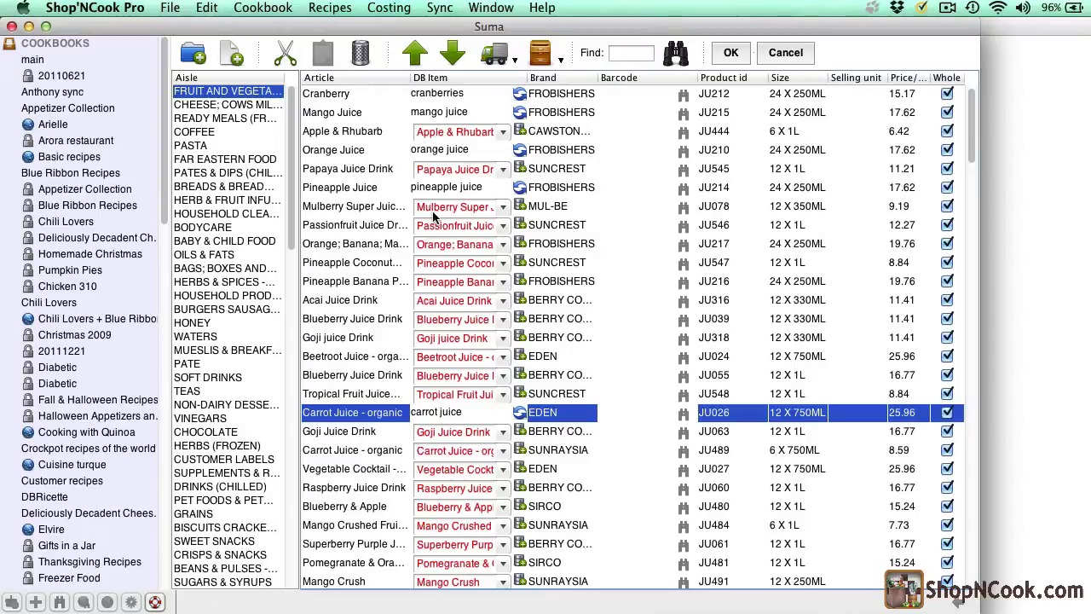
pyautogui.click(732, 53)
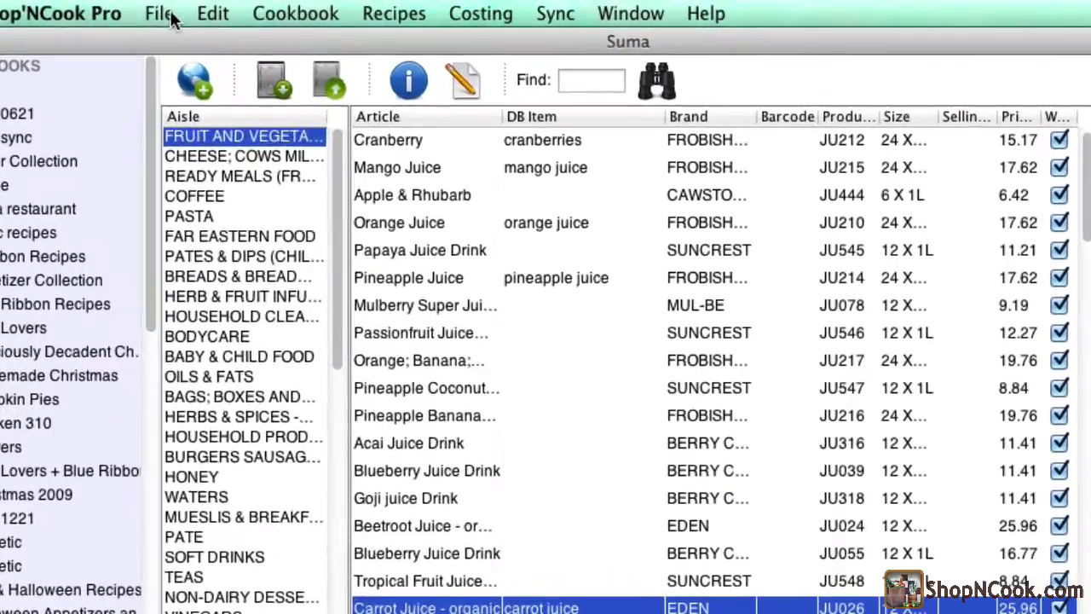
# Start a supermarket price list import from the file NewSumaPrices.csv in the Demo folder
pyautogui.click(171, 19)
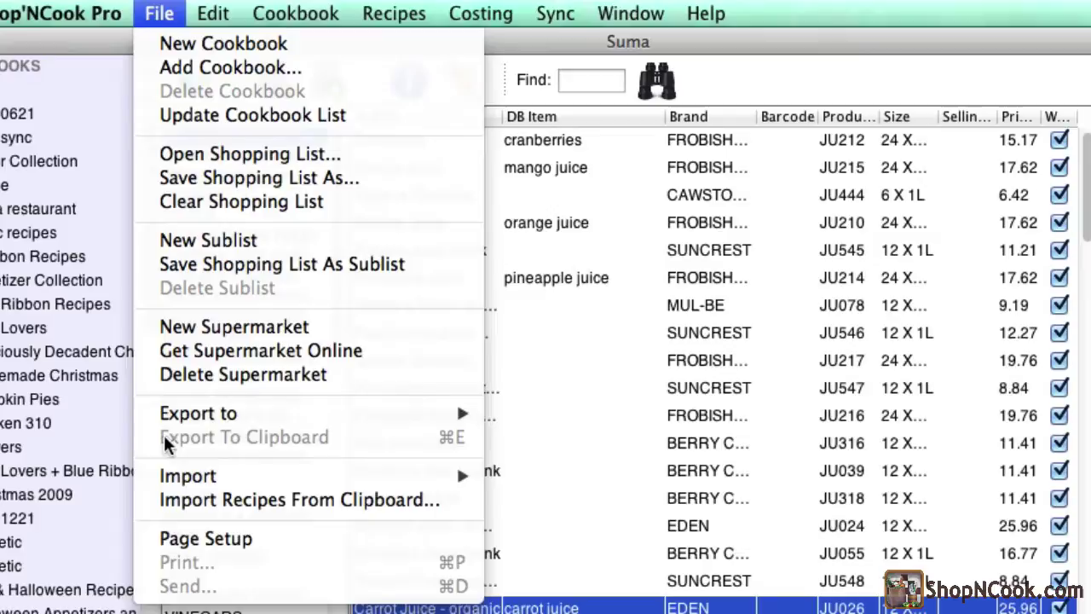
pyautogui.moveTo(173, 474)
pyautogui.click(516, 500)
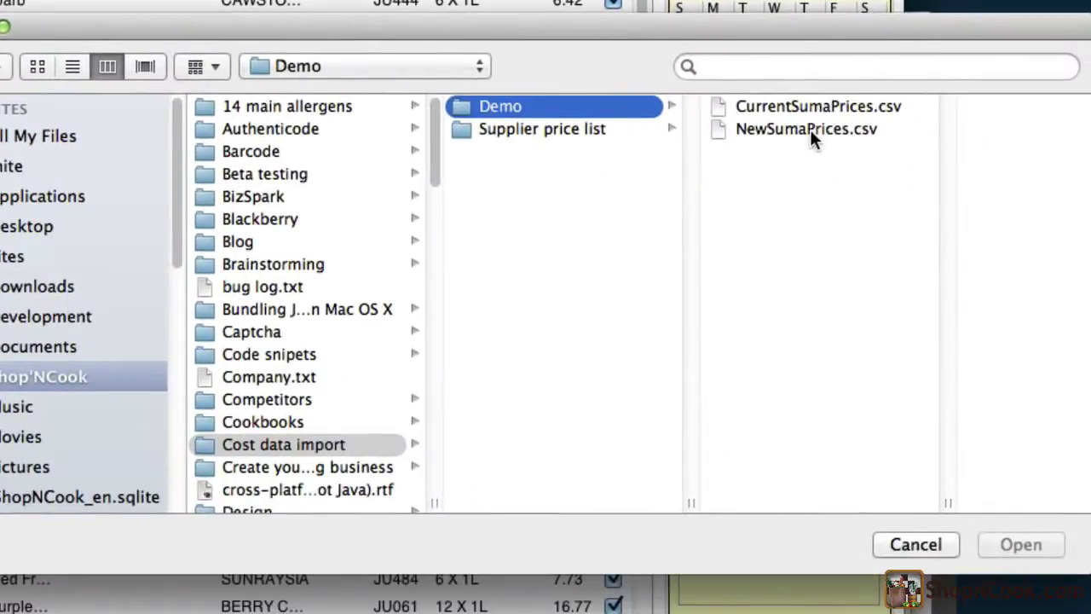
pyautogui.click(807, 126)
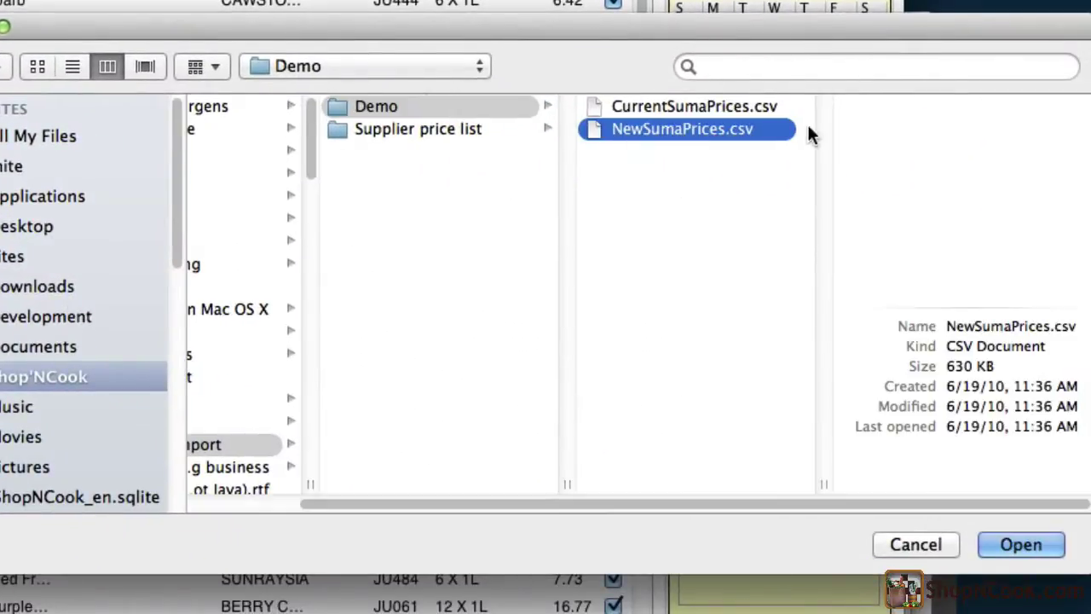
pyautogui.click(1006, 547)
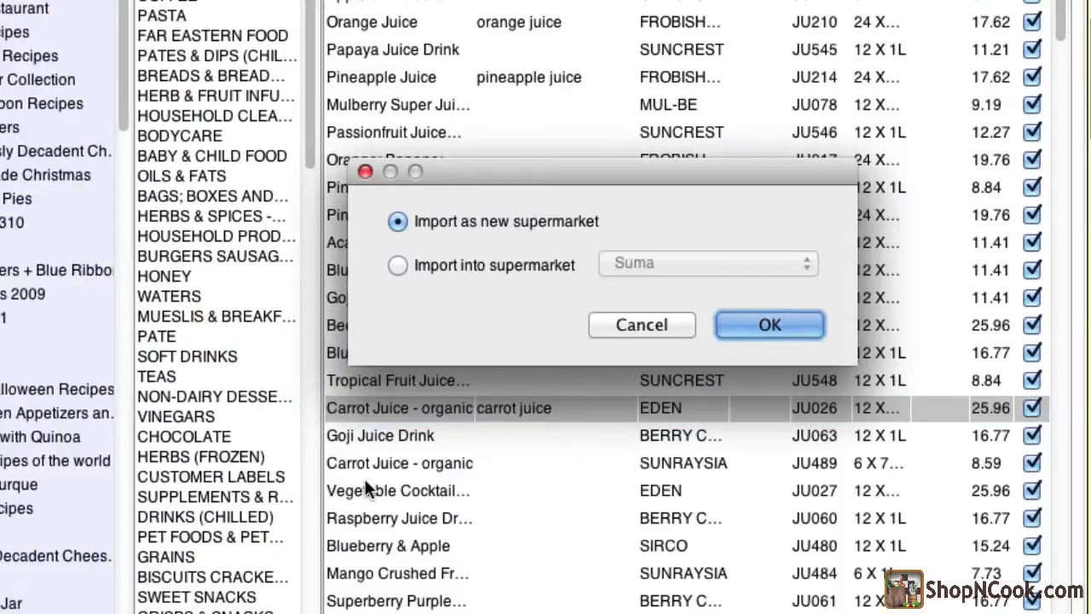
# Direct the import into the existing supermarket Suma and read the file as comma-separated values (CSV)
pyautogui.click(397, 264)
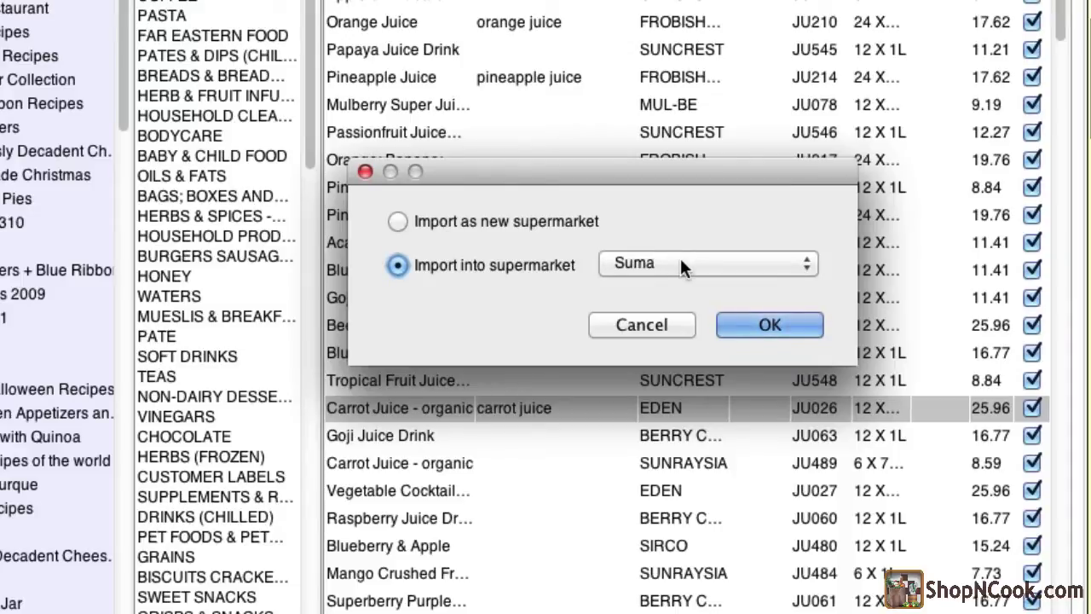
pyautogui.click(760, 324)
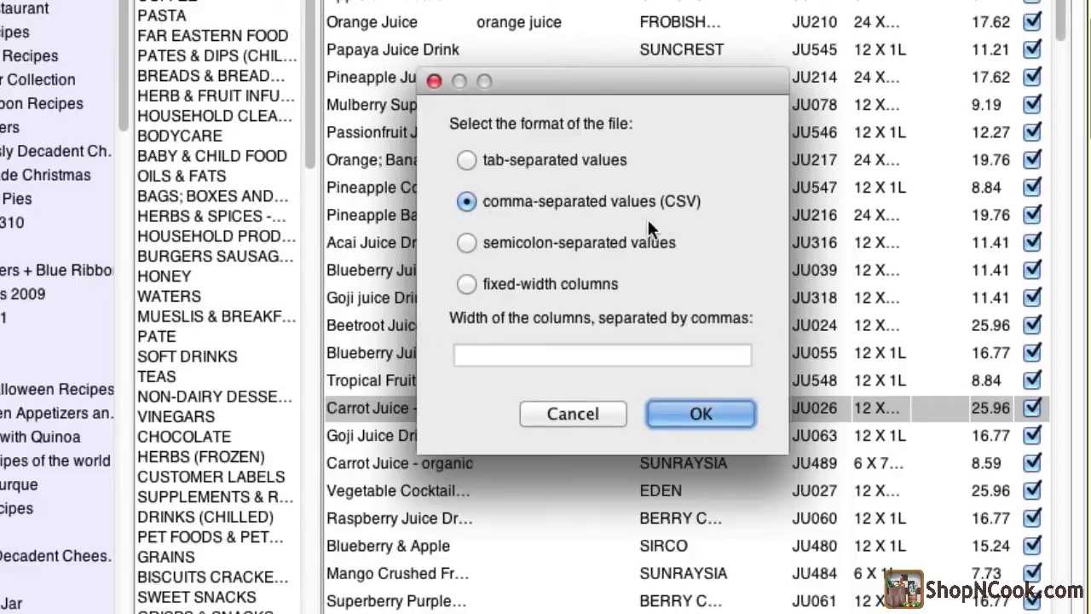
pyautogui.click(674, 402)
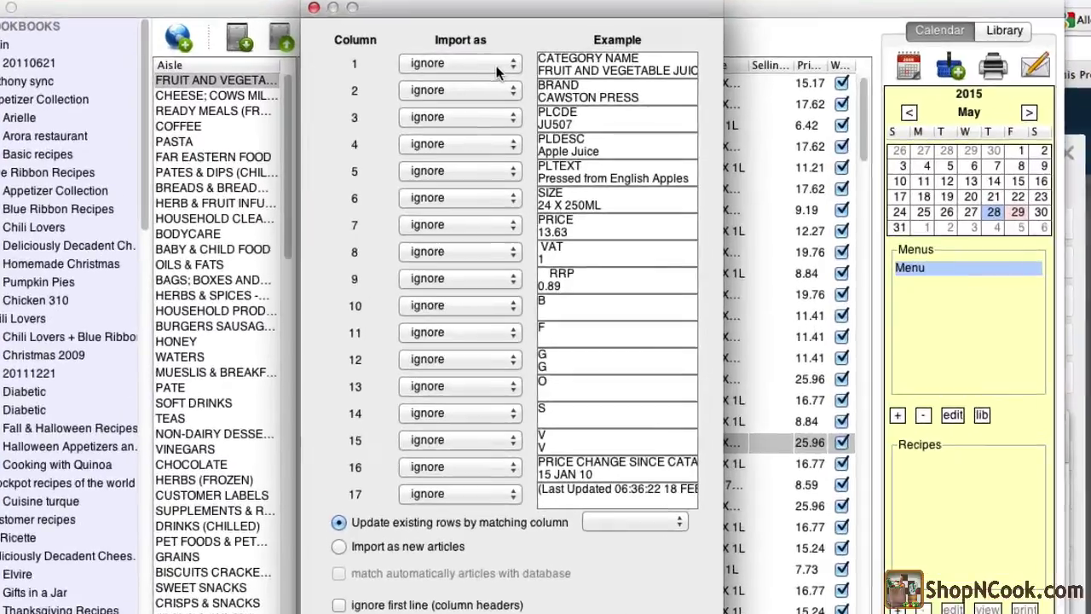
# Import column 1 as aisle/category, column 2 as Brand, column 3 as Product id and column 4 as Article name
pyautogui.click(490, 61)
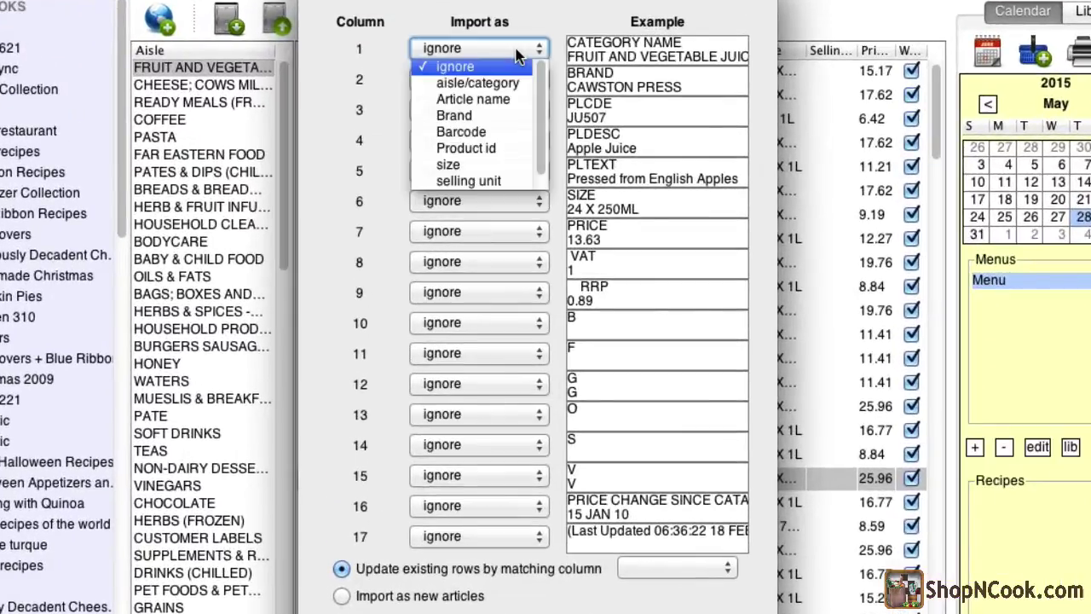
pyautogui.click(477, 83)
pyautogui.click(477, 78)
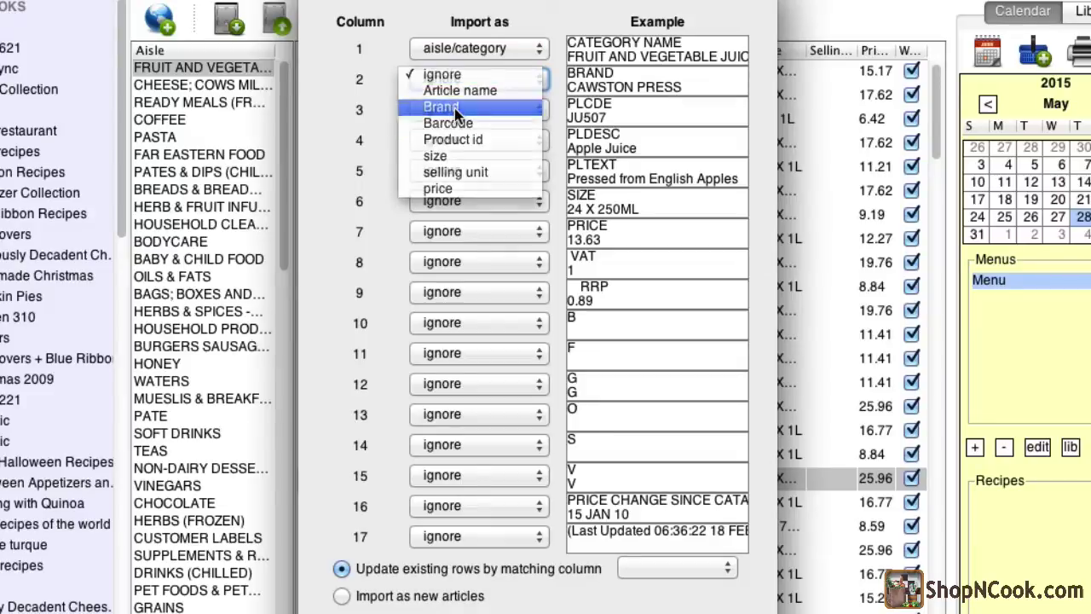
pyautogui.click(454, 108)
pyautogui.click(456, 110)
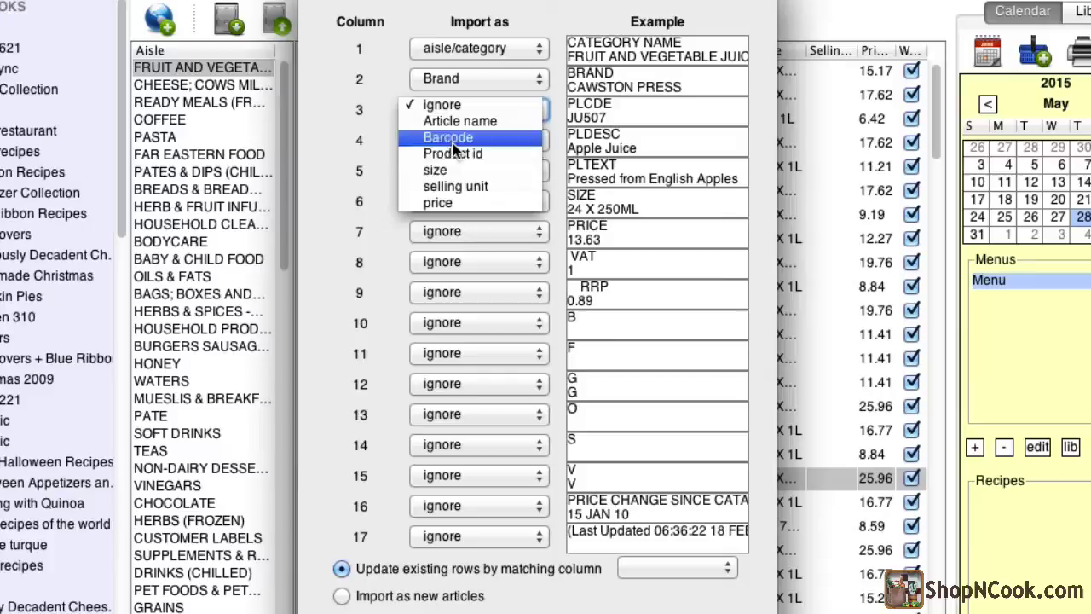
pyautogui.click(451, 153)
pyautogui.click(450, 146)
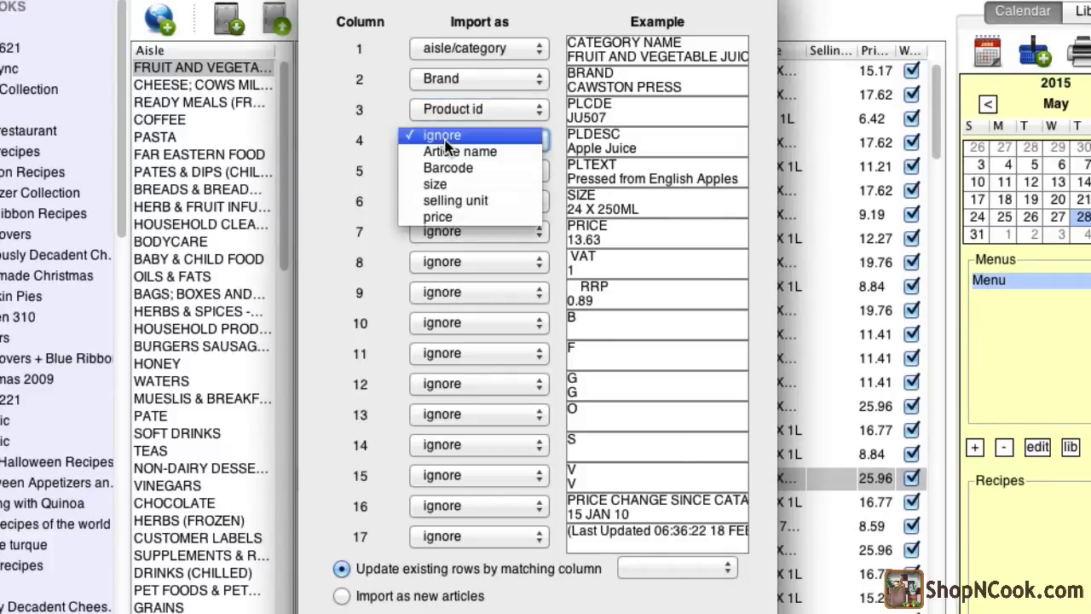
pyautogui.click(447, 155)
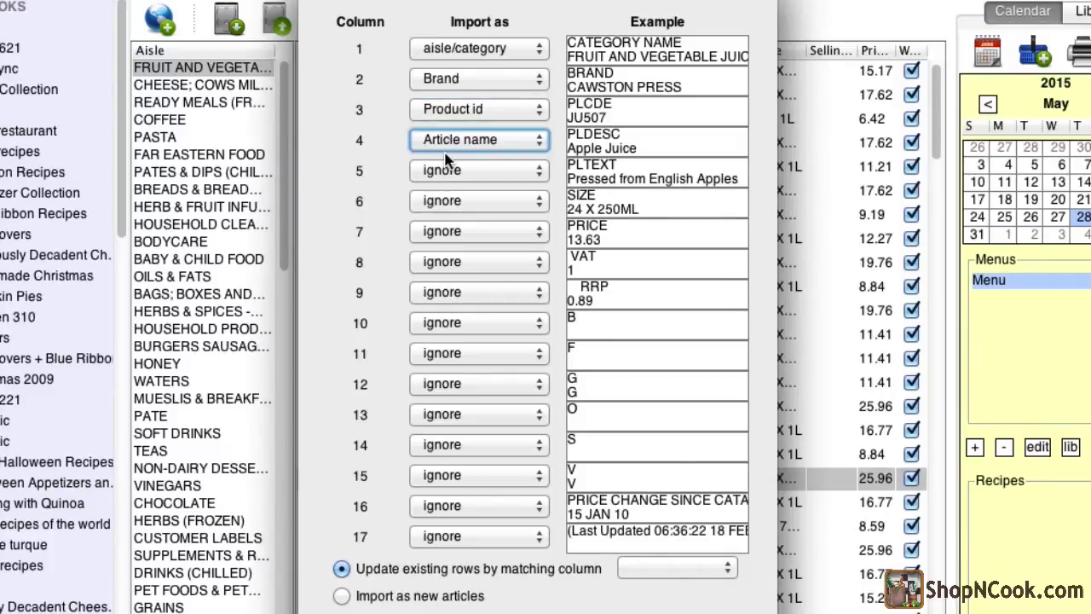
# Import column 6 as size and column 7 as price
pyautogui.click(441, 206)
pyautogui.click(435, 229)
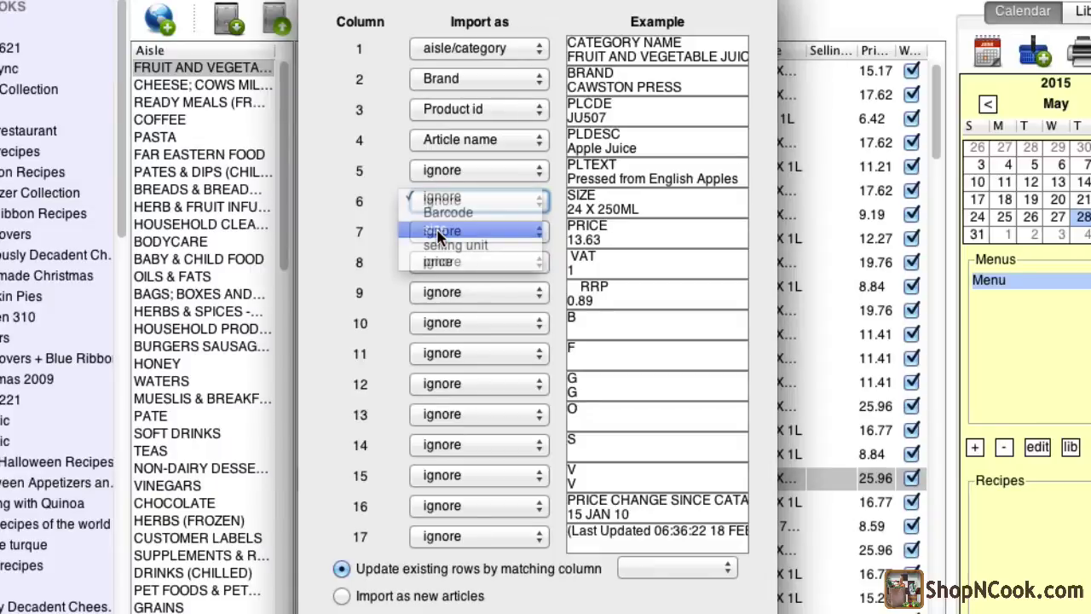
pyautogui.click(450, 232)
pyautogui.click(443, 276)
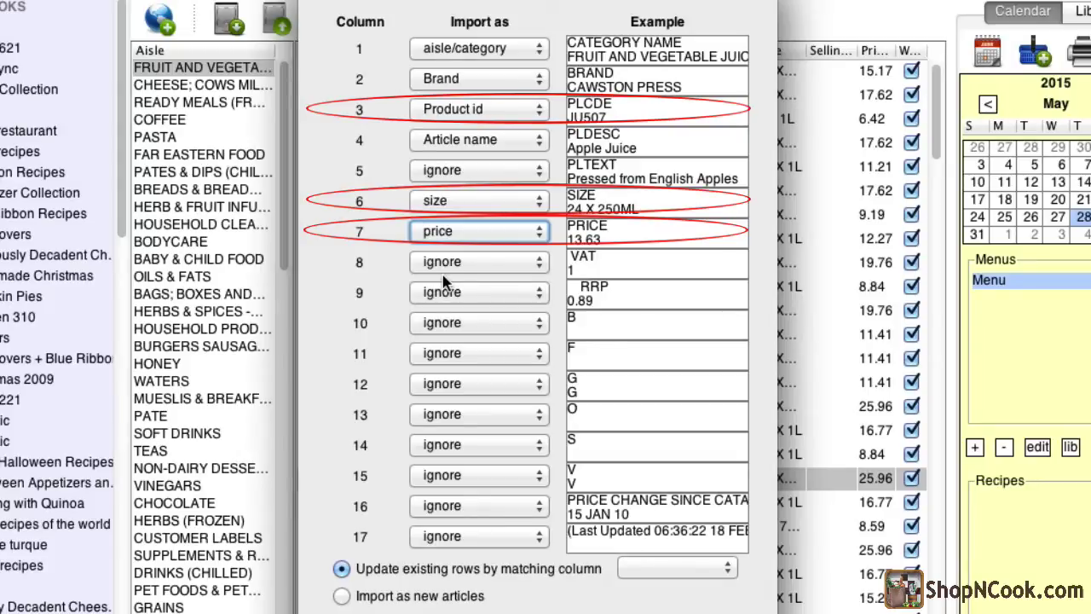
pyautogui.press('Tab')
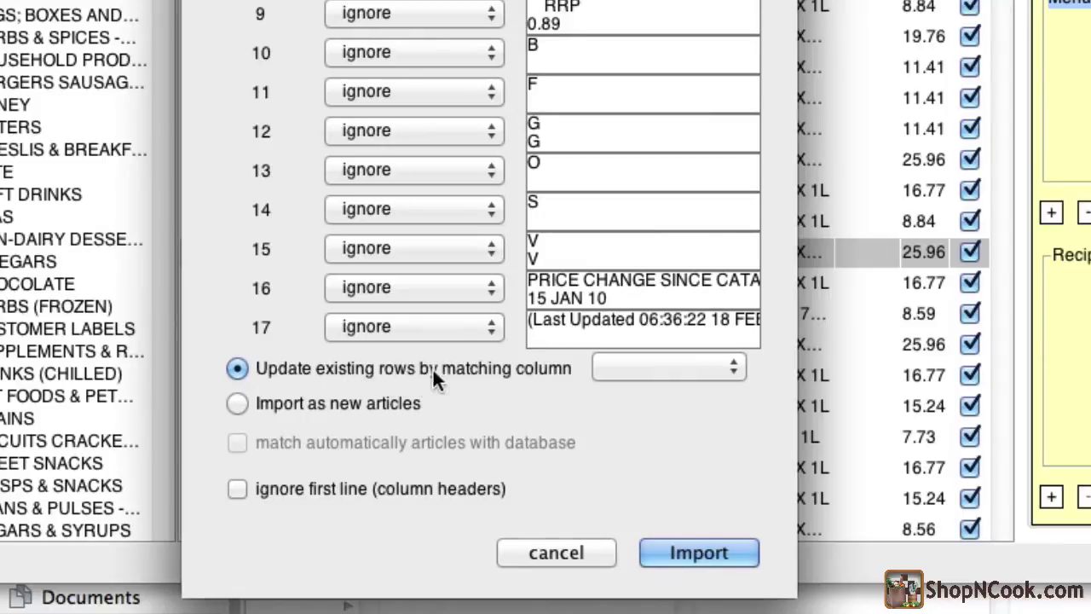
# Run the import updating existing rows matched by Product id, ignoring the first line, and display the fruit and vegetable aisle's articles
pyautogui.click(631, 367)
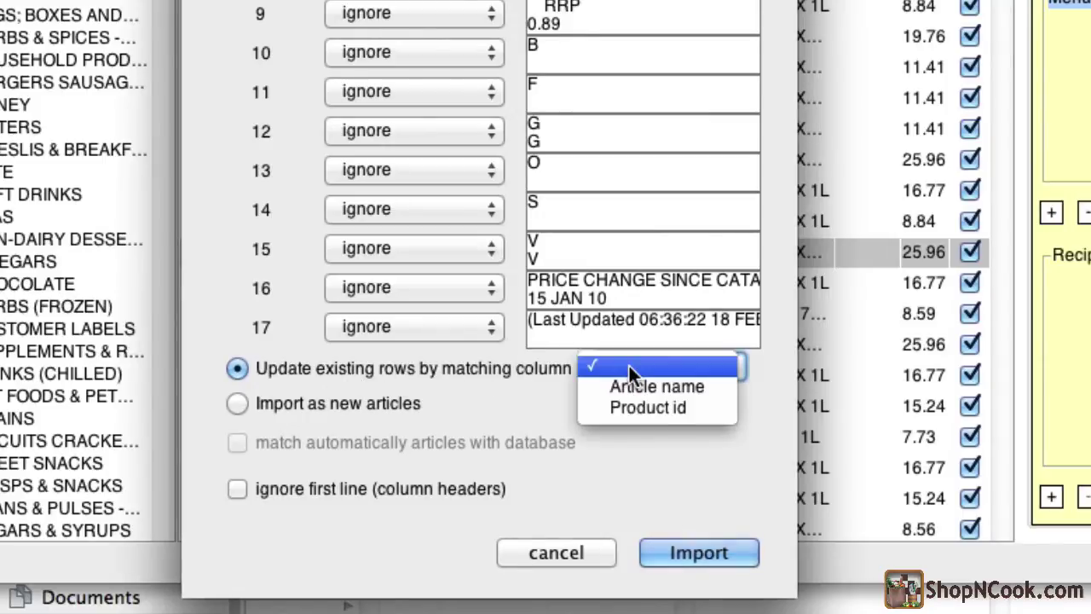
pyautogui.click(616, 410)
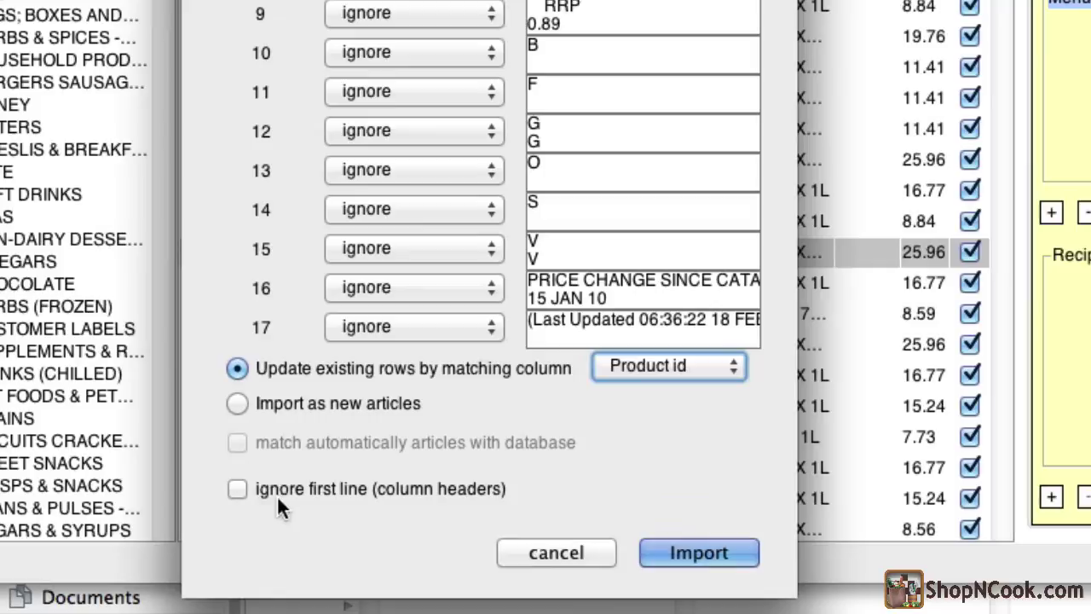
pyautogui.click(234, 485)
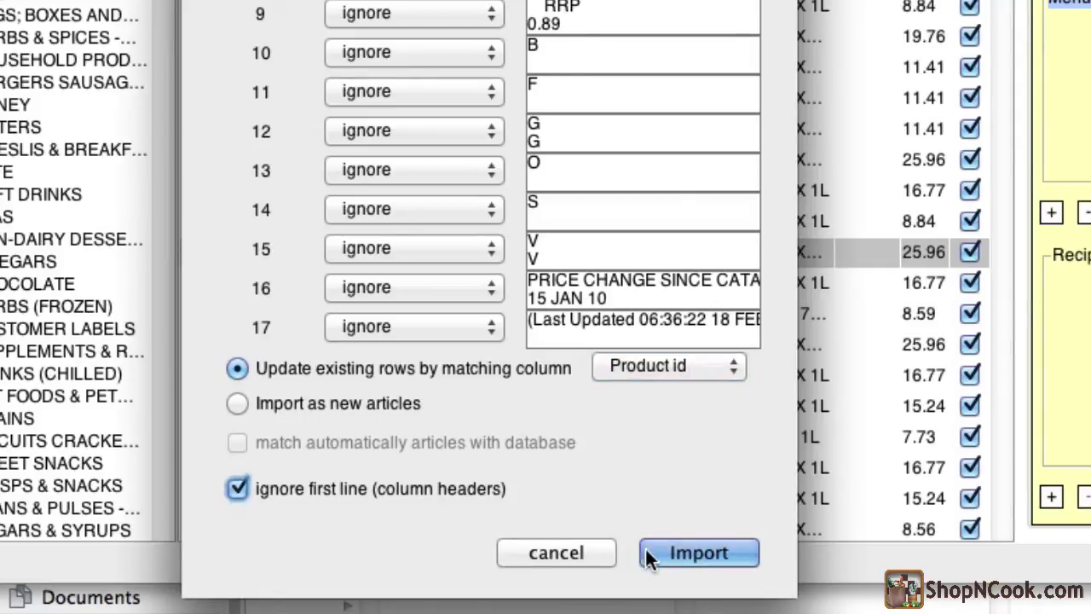
pyautogui.click(692, 552)
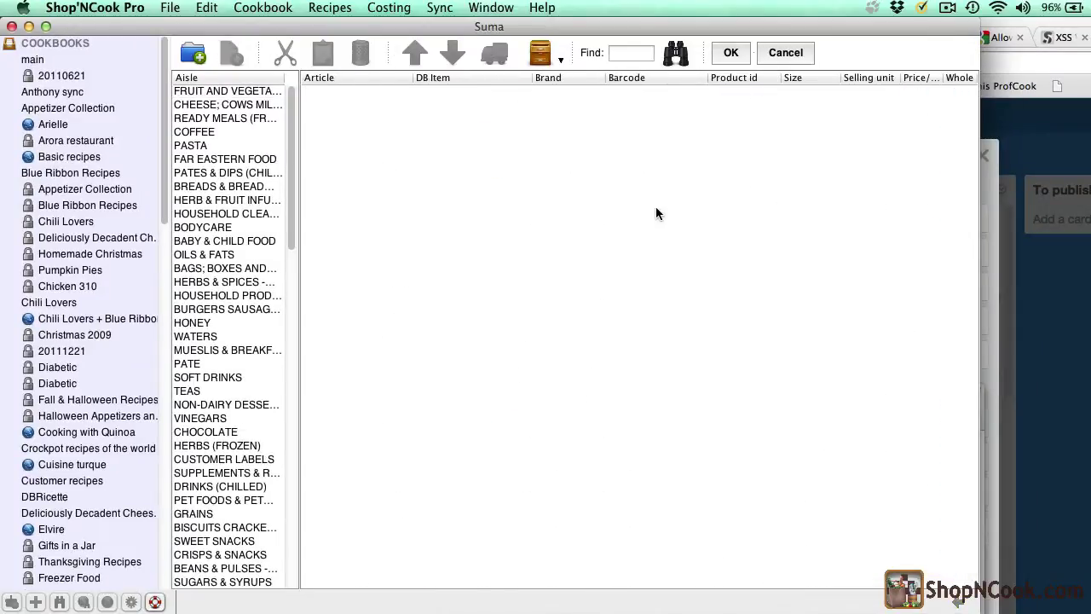
pyautogui.click(203, 94)
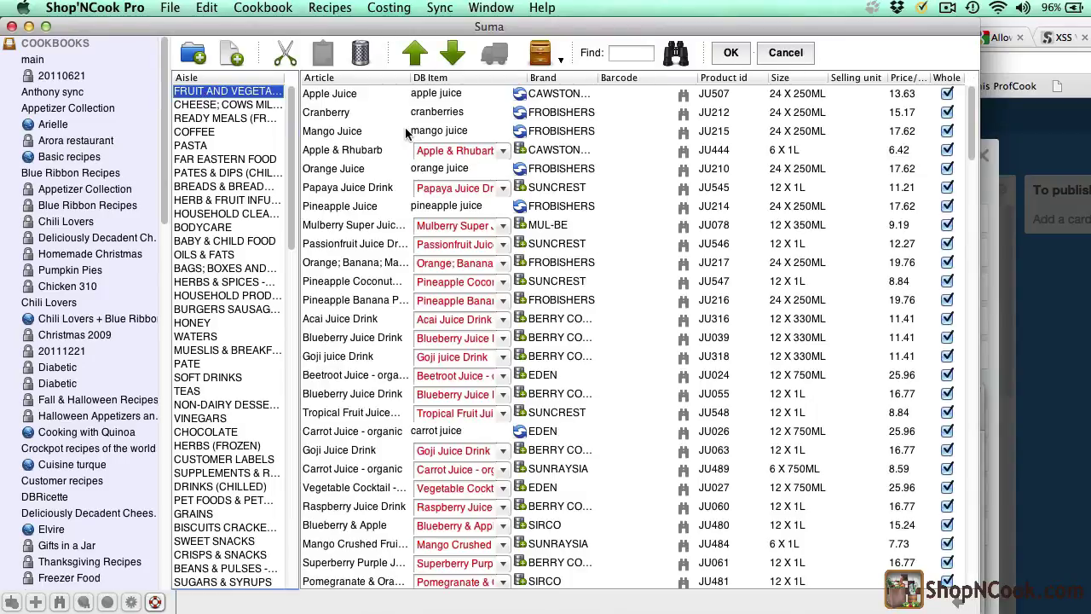